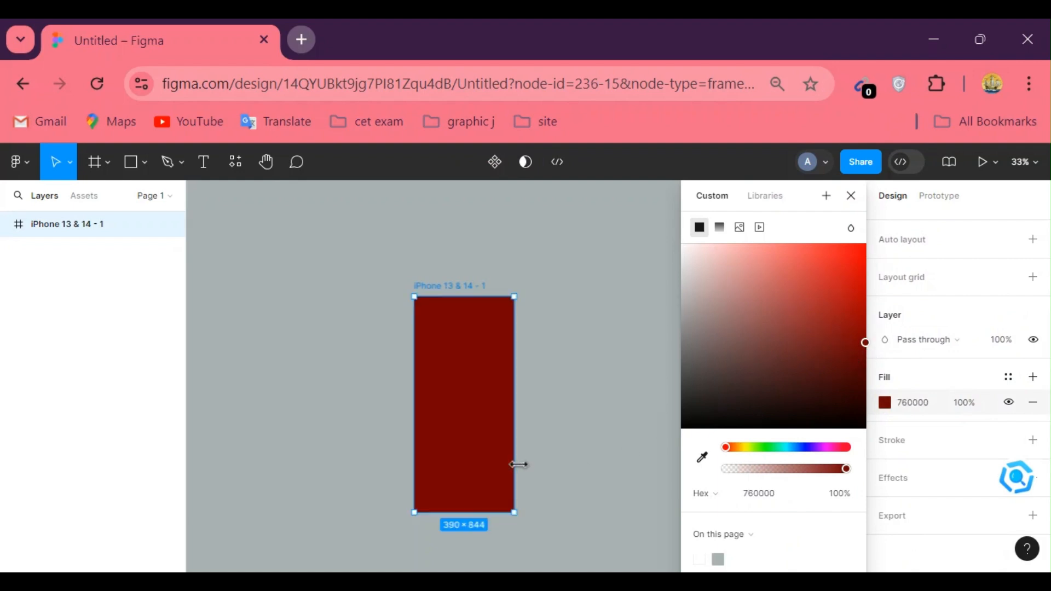
- Close the fill colour settings and select the iPhone 13 & 14 - 1 frame
left_click(597, 426)
scroll(599, 424, "down", 3)
scroll(599, 424, "up", 3)
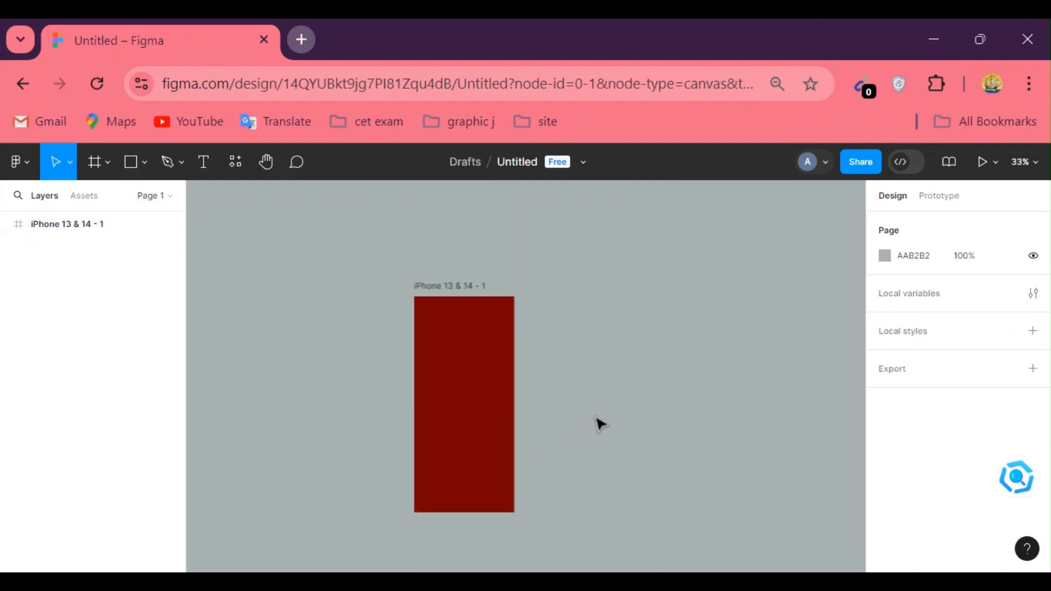
left_click(462, 289)
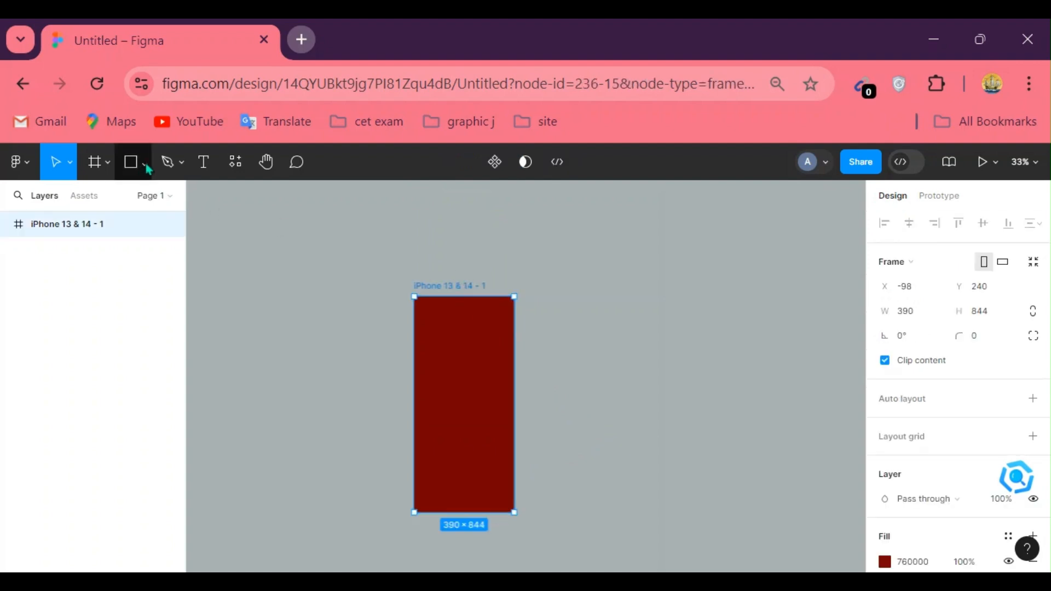
left_click(146, 166)
left_click(129, 199)
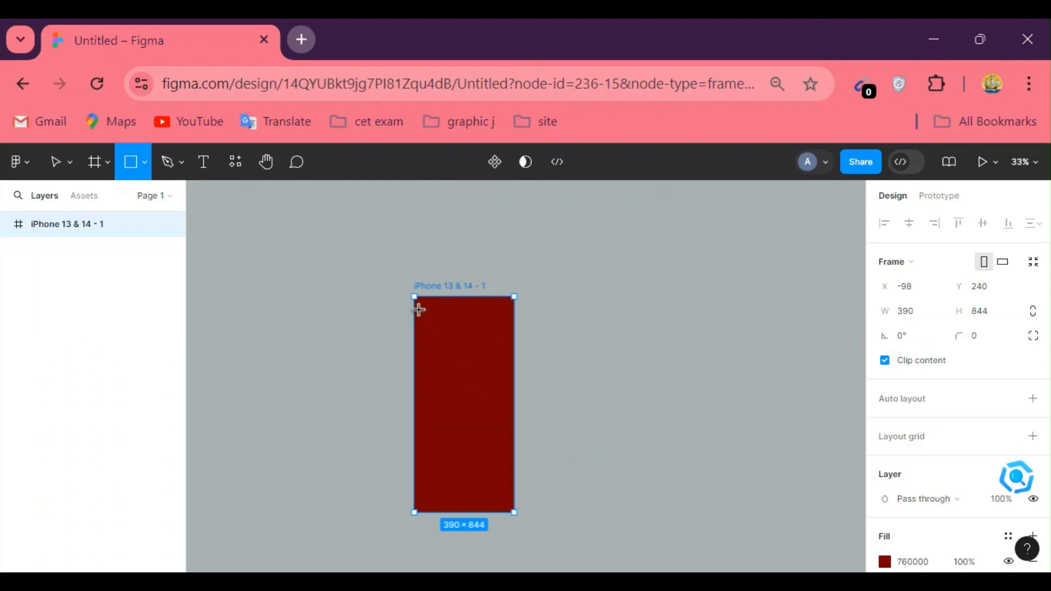
mouse_move(396, 264)
left_mouse_down()
mouse_move(492, 416)
mouse_move(504, 471)
mouse_move(461, 523)
left_mouse_up()
key("ctrl+z")
key("ctrl+z")
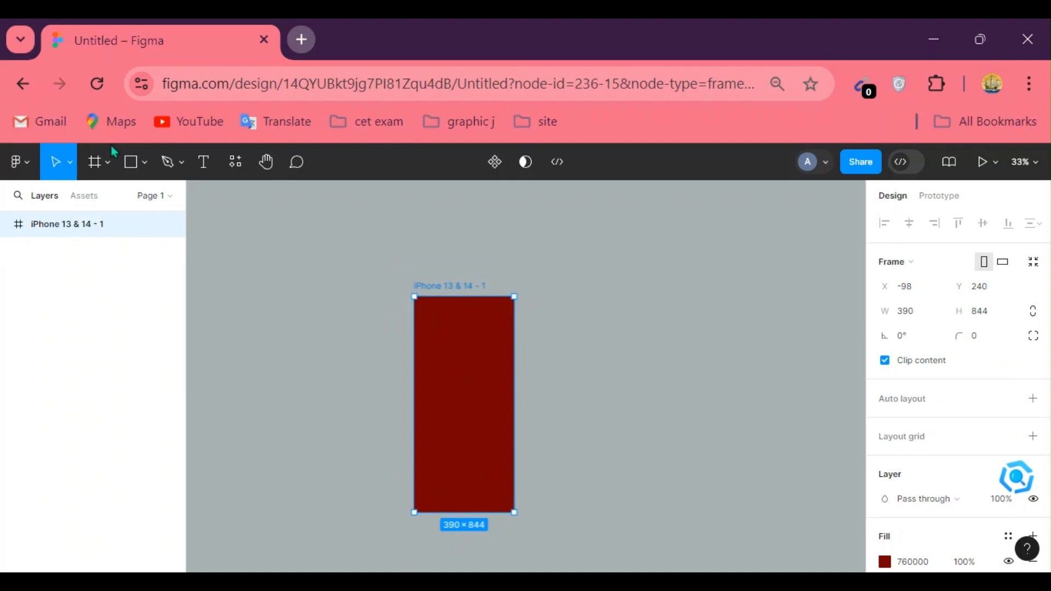
- Draw a rectangle about 257 × 934 over the frame's left half and nest it inside the iPhone 13 & 14 - 1 frame
left_click(142, 174)
left_click_drag(399, 285, 465, 523)
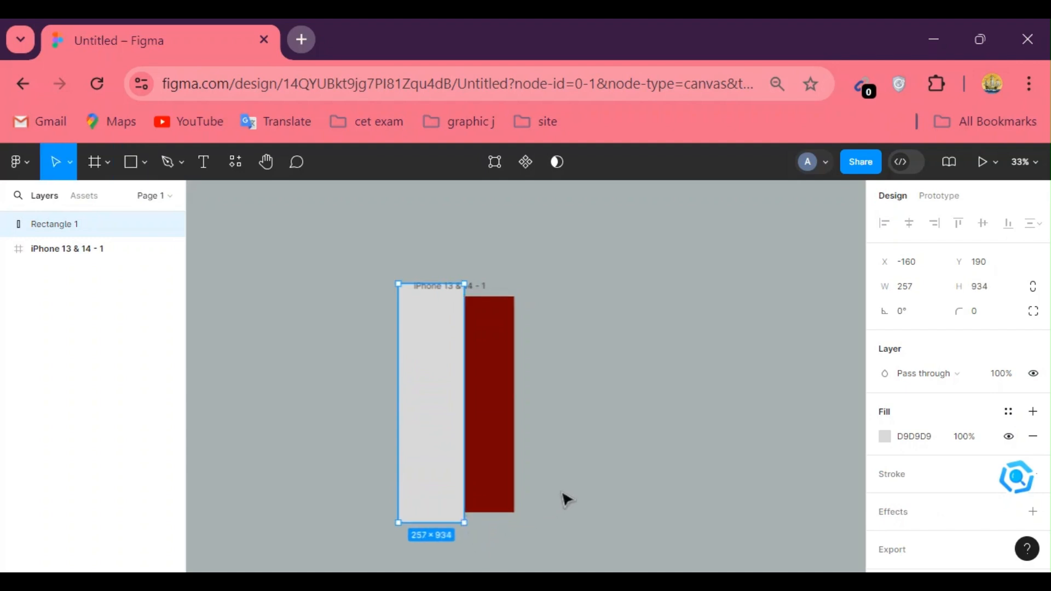
left_click_drag(59, 231, 59, 286)
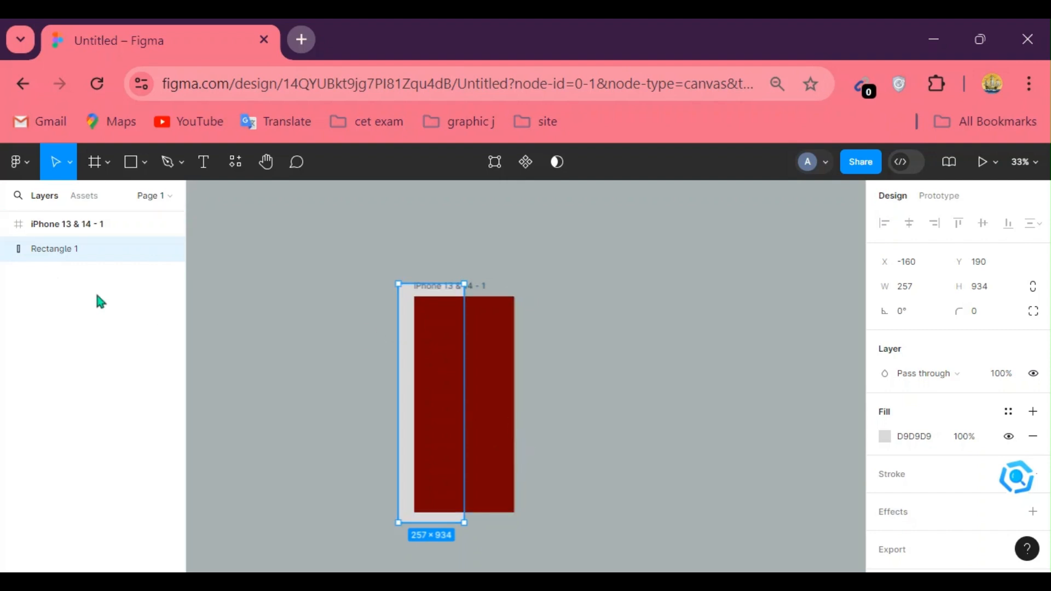
left_click_drag(74, 252, 71, 228)
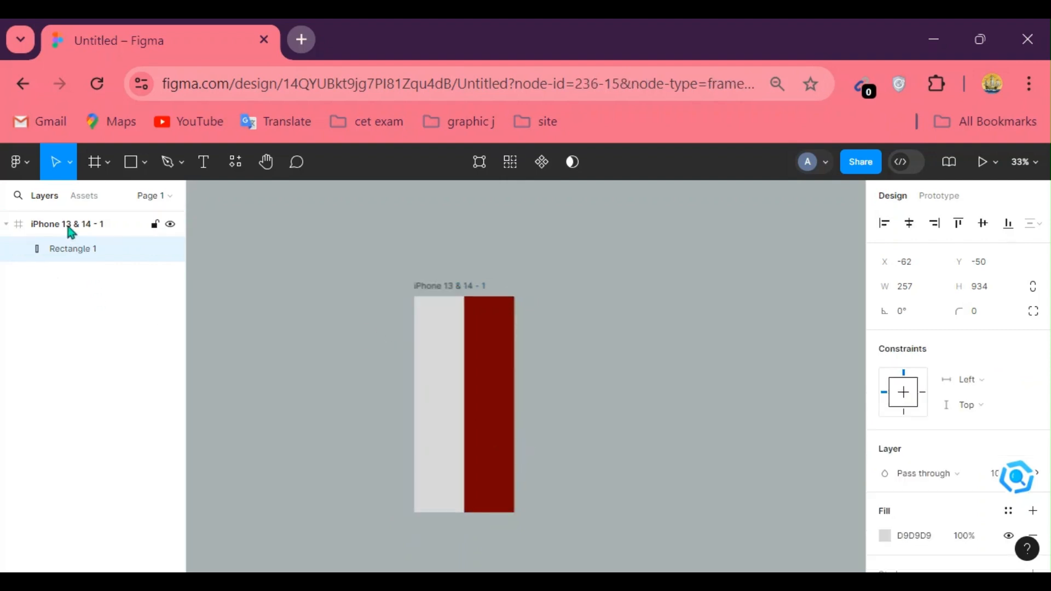
left_click(588, 433)
- Duplicate the rectangle and align the copy to the frame's right edge
left_click(434, 406)
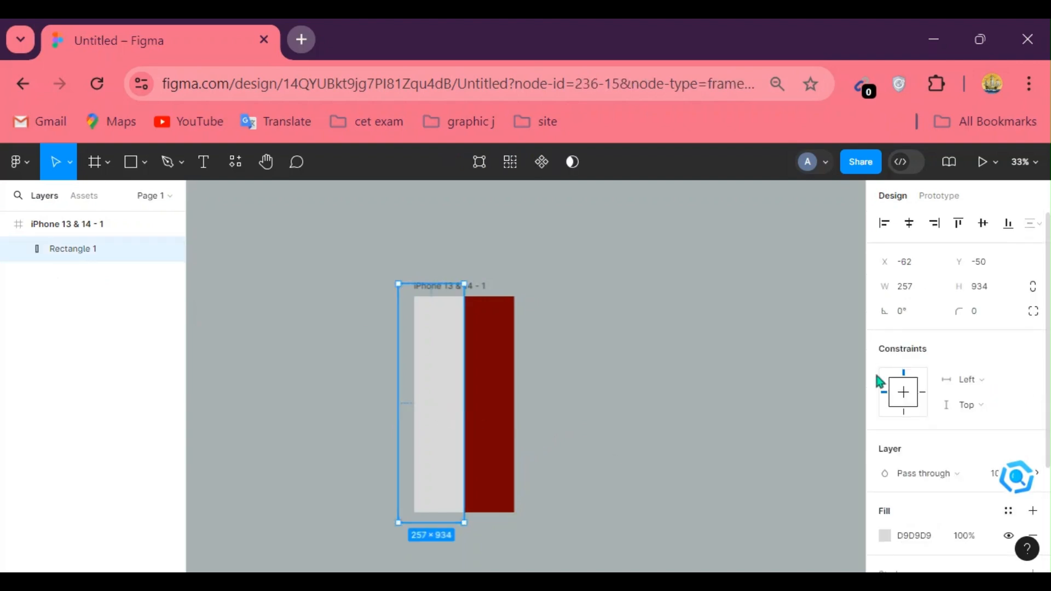
key("ctrl+d")
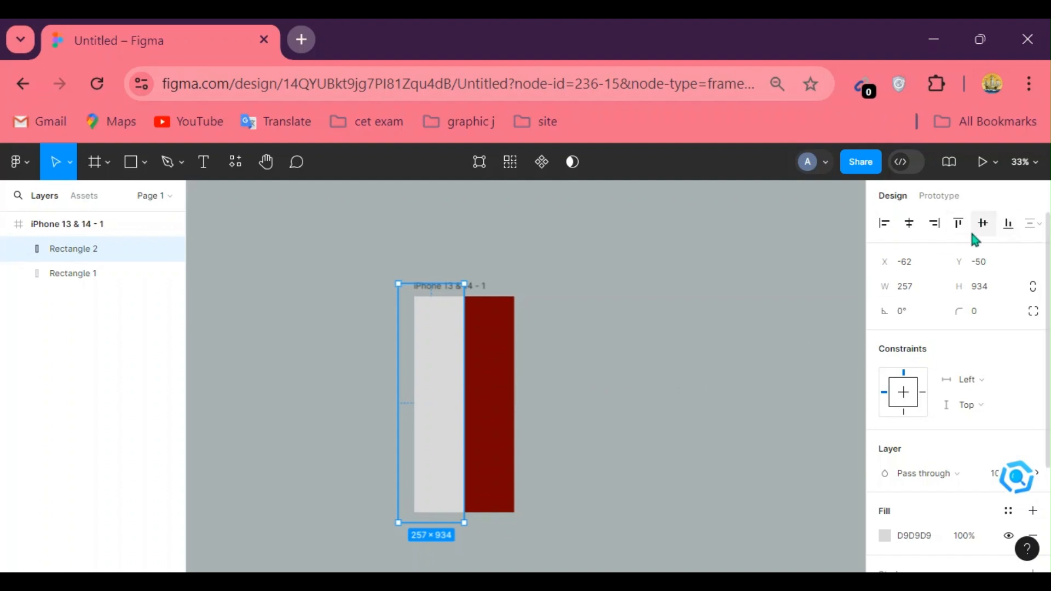
left_click(937, 233)
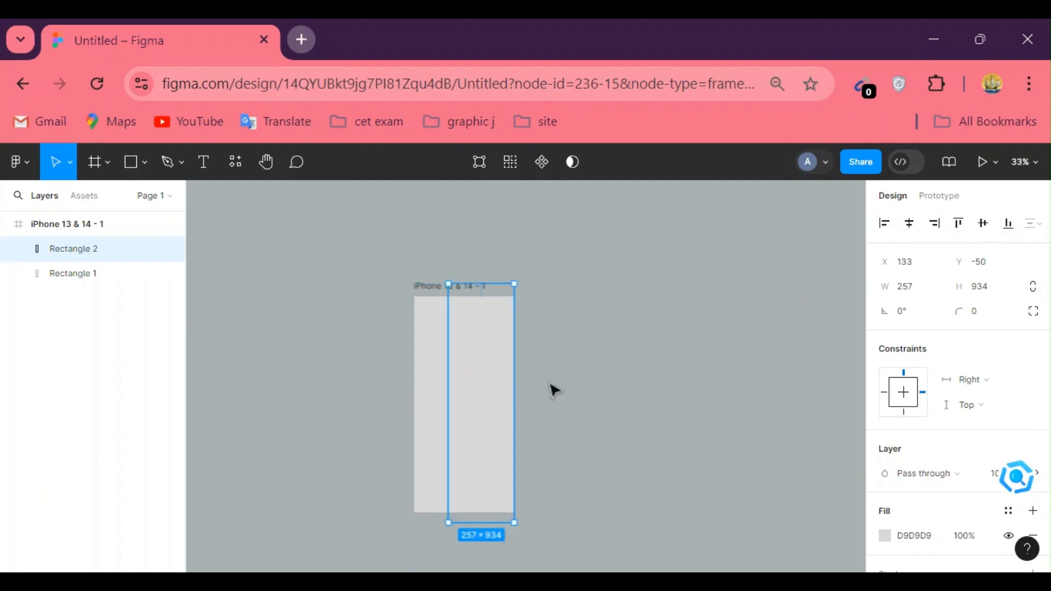
- Narrow Rectangle 2 to 195 wide by moving its left edge to the frame's centre
scroll(506, 416, "up", 3)
scroll(500, 424, "down", 5)
scroll(493, 469, "up", 5)
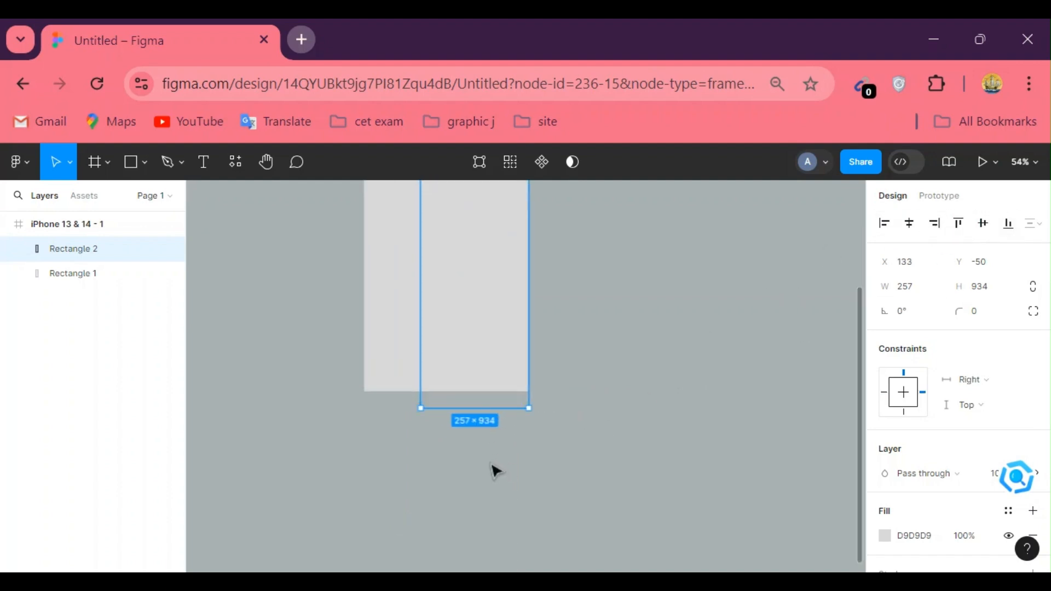
scroll(495, 466, "up", 5)
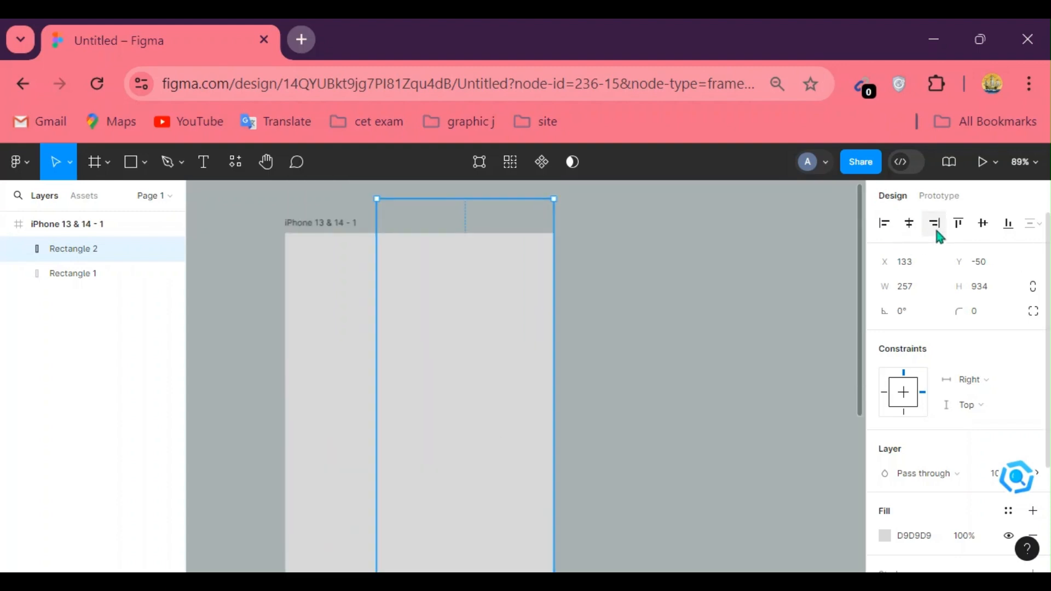
left_click_drag(376, 478, 413, 497)
- Adjust Rectangle 1's right edge to meet Rectangle 2, giving it a width of 257
left_click(394, 481)
scroll(438, 495, "down", 4)
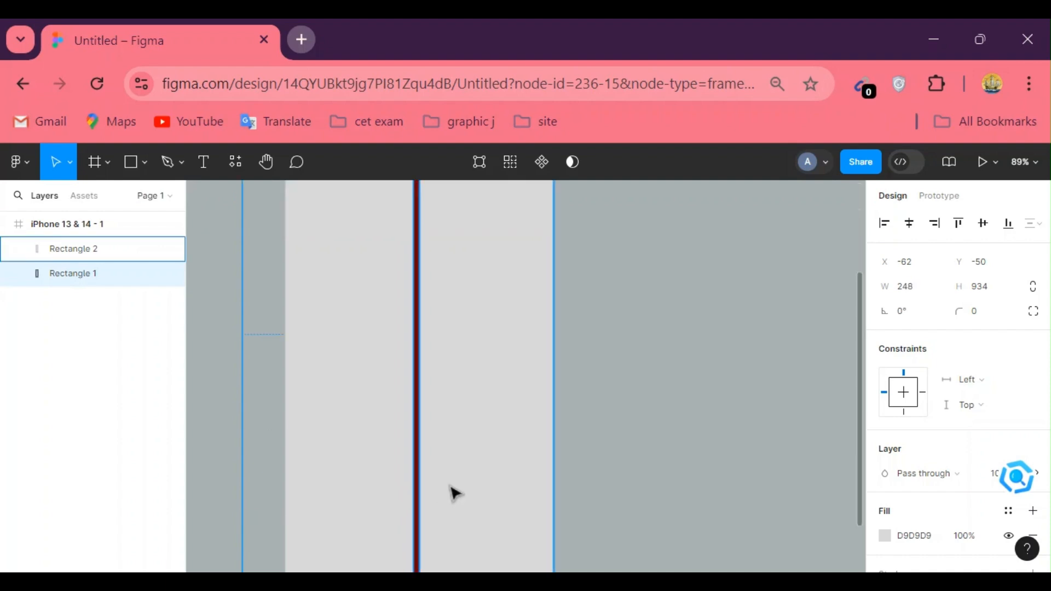
scroll(460, 485, "down", 3)
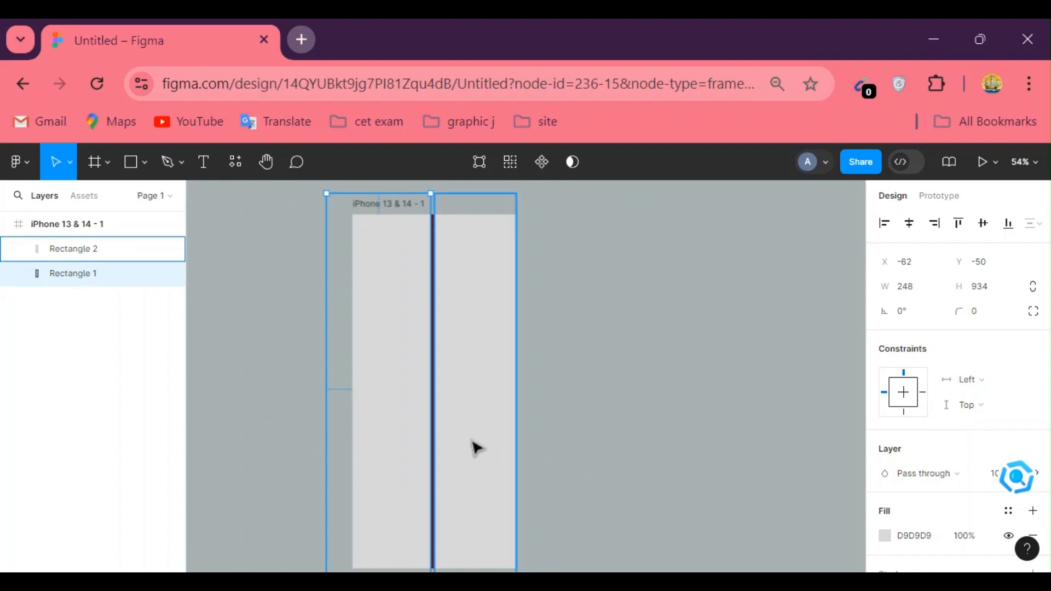
double_click(431, 425)
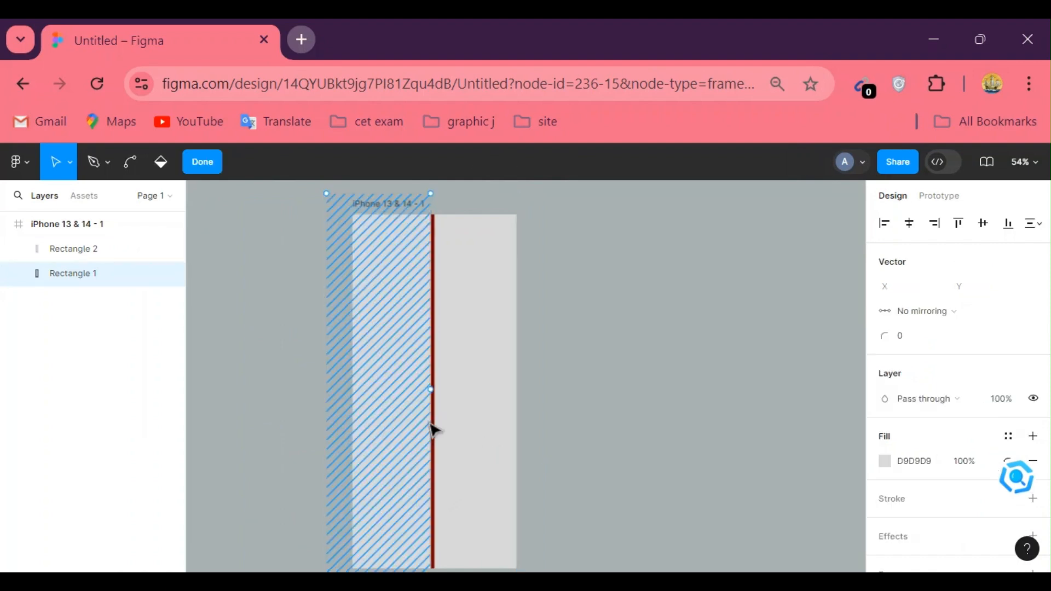
scroll(558, 422, "down", 2)
scroll(569, 425, "up", 2)
key("ctrl")
key("ctrl")
key("Escape")
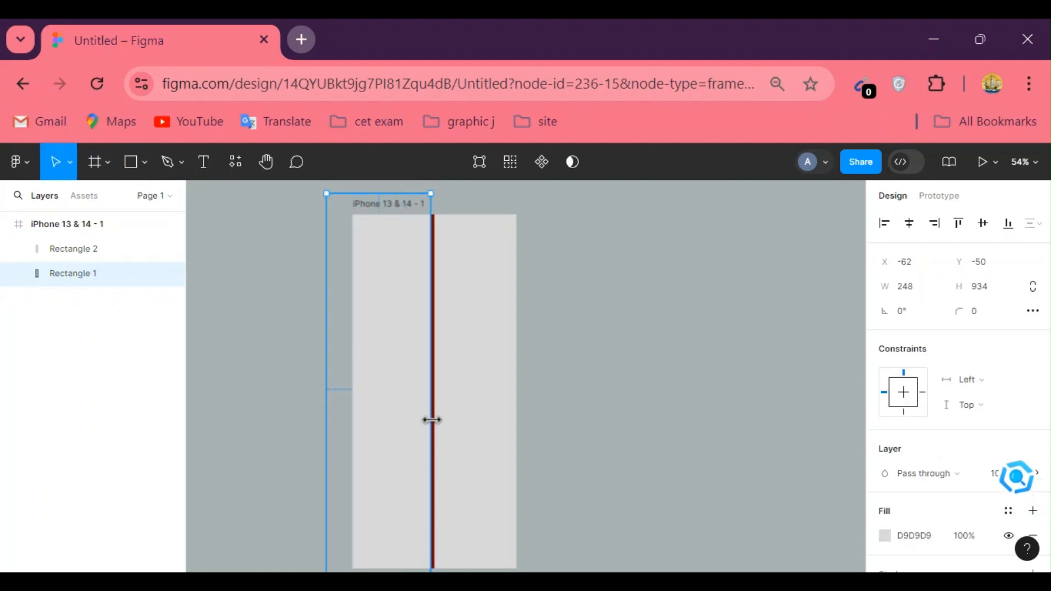
left_click_drag(431, 419, 431, 420)
left_click(577, 399)
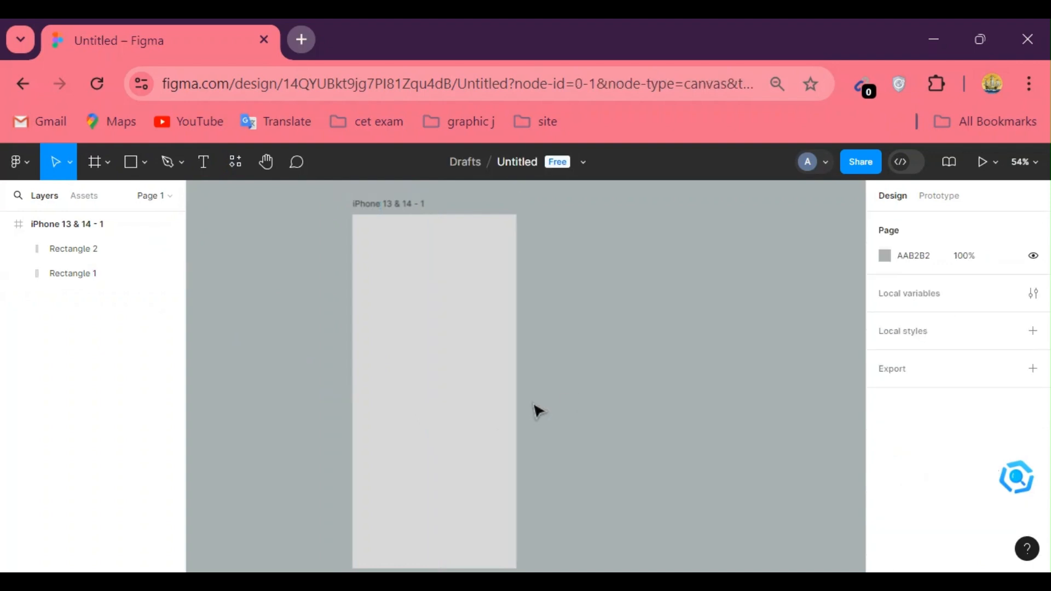
- Align Rectangle 1 to the left edge of the iPhone frame
scroll(453, 444, "up", 5)
scroll(453, 444, "down", 5)
left_click(474, 405)
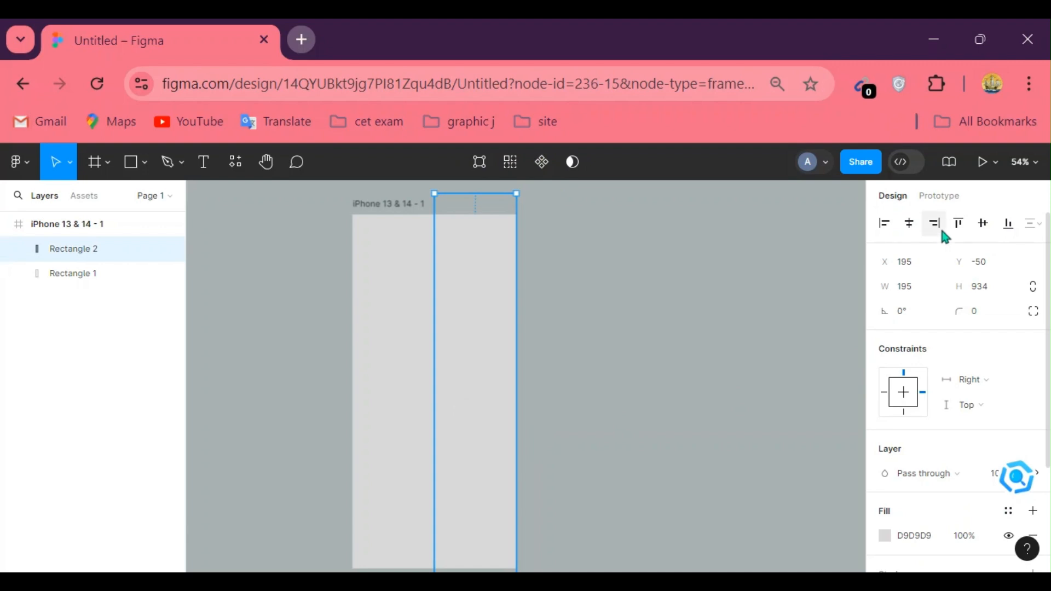
left_click(422, 347)
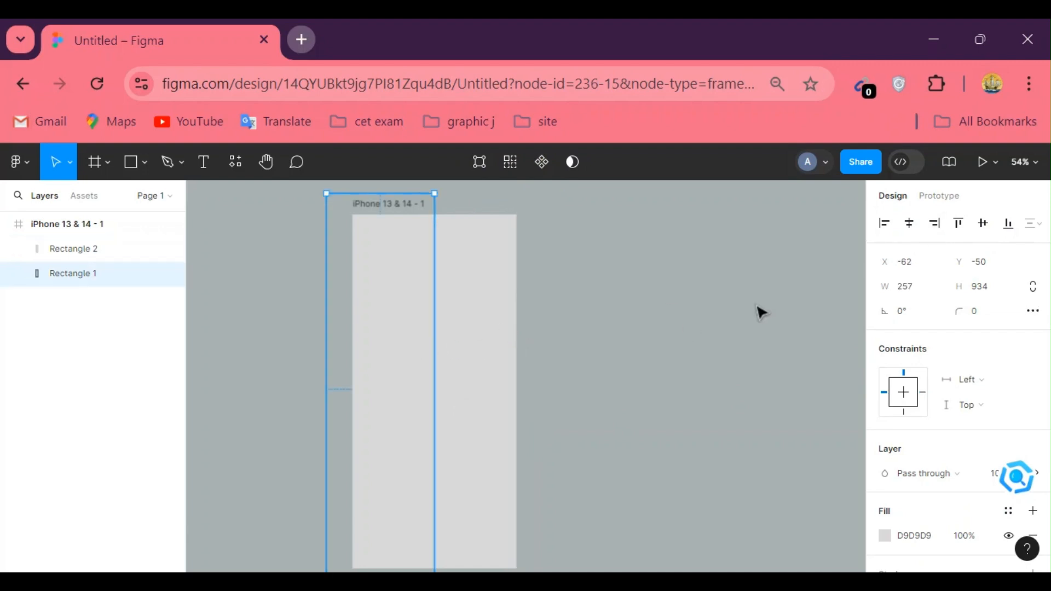
left_click(891, 225)
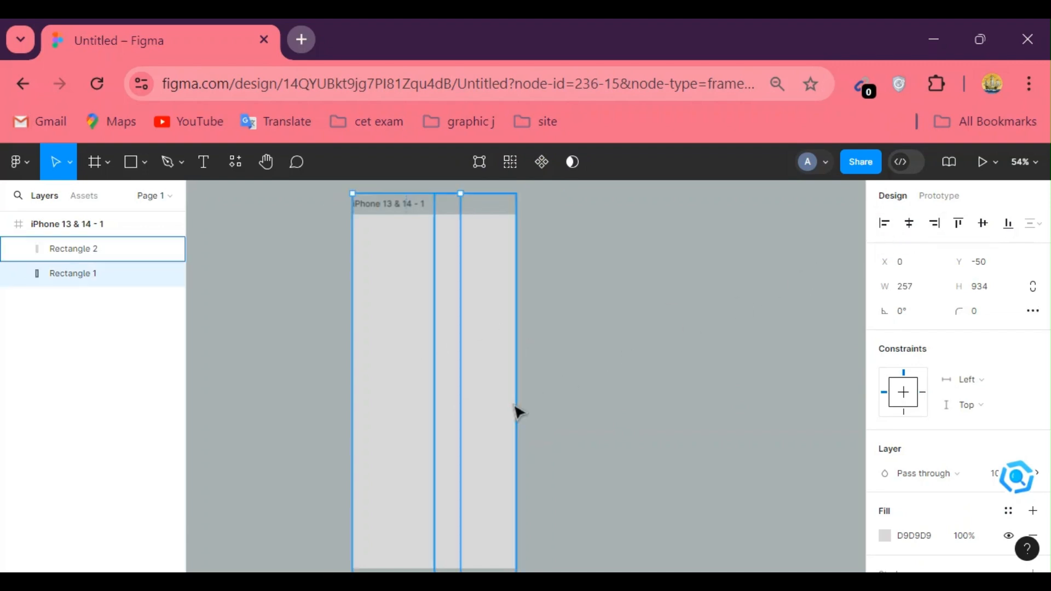
left_click(617, 380)
- Add the text "logo" in Stalemate Regular, size 128, near the middle of the frame
scroll(460, 406, "up", 3)
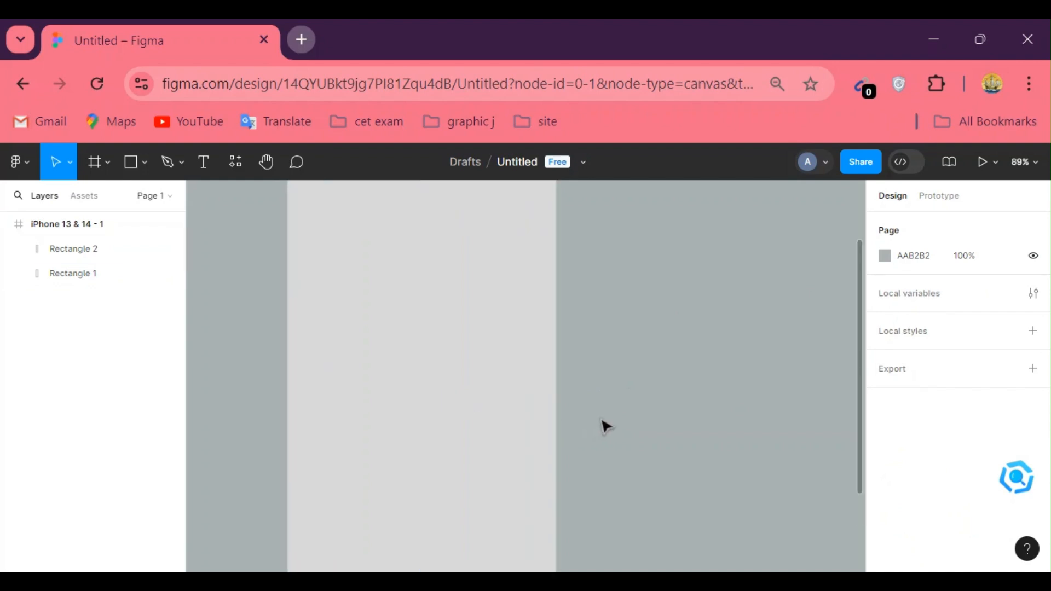
scroll(648, 419, "down", 2)
scroll(647, 419, "down", 3)
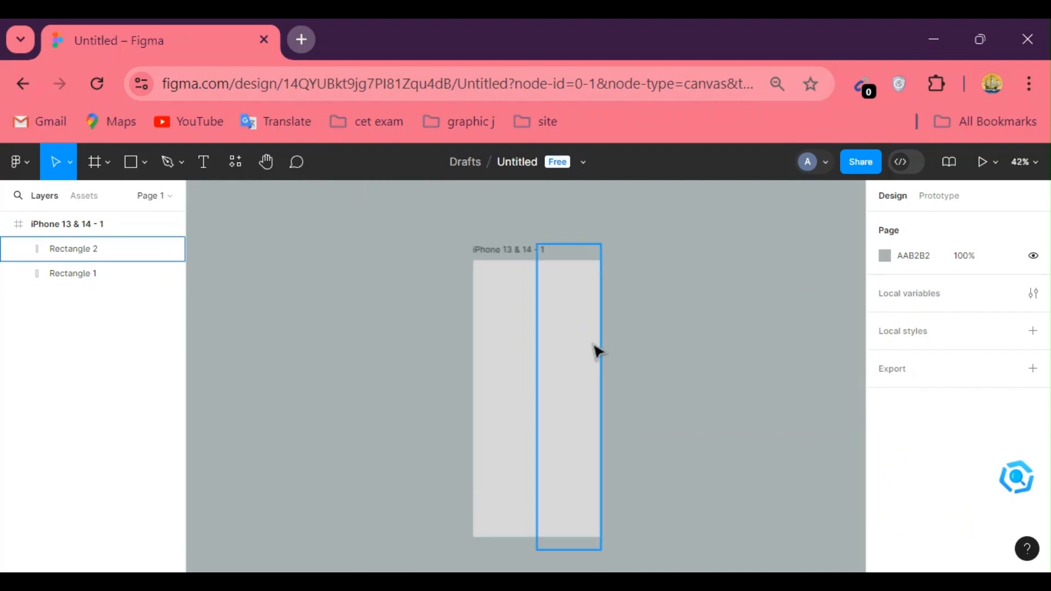
left_click(202, 164)
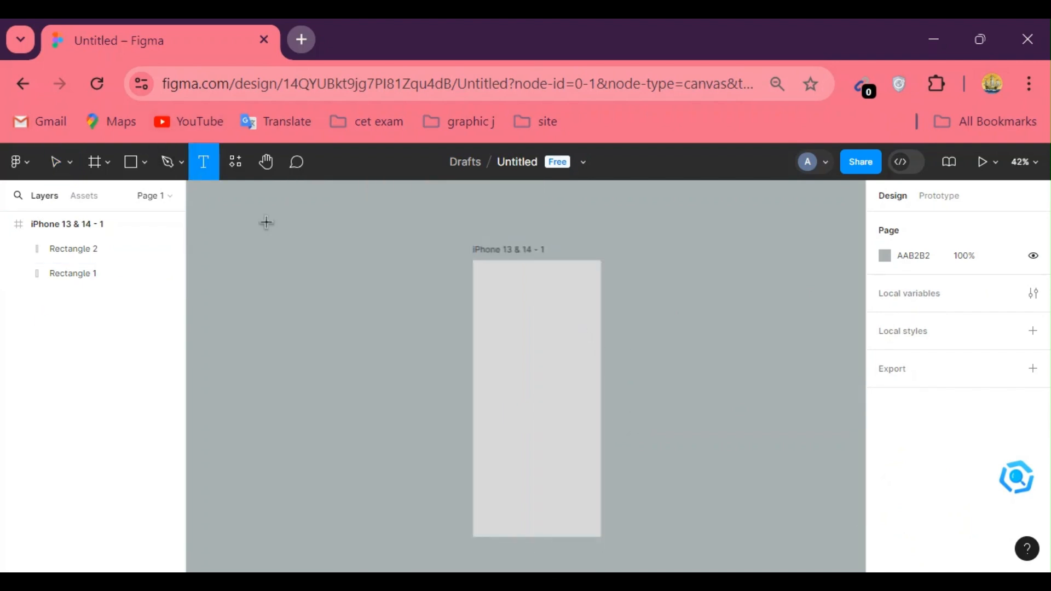
left_click(507, 380)
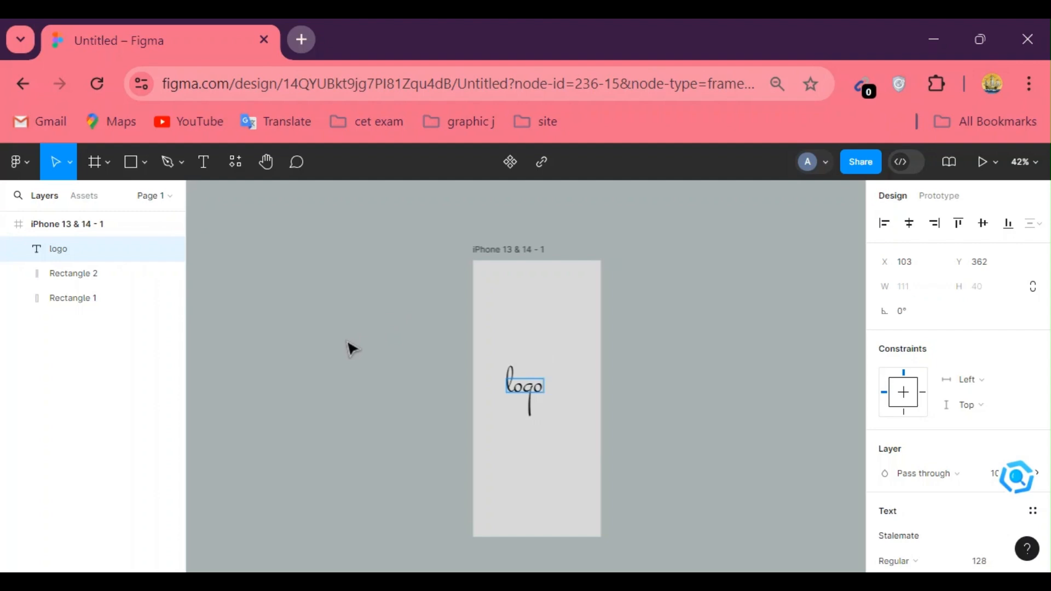
key("Escape")
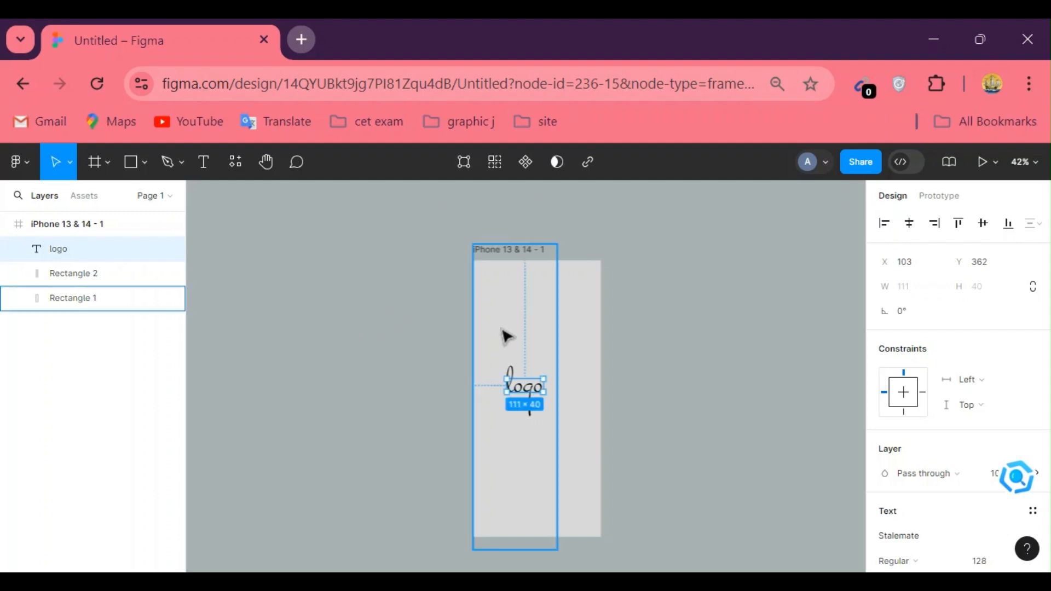
- Narrow Rectangle 1 to about 192 wide by moving its right edge back near the frame's centre
left_click(506, 334)
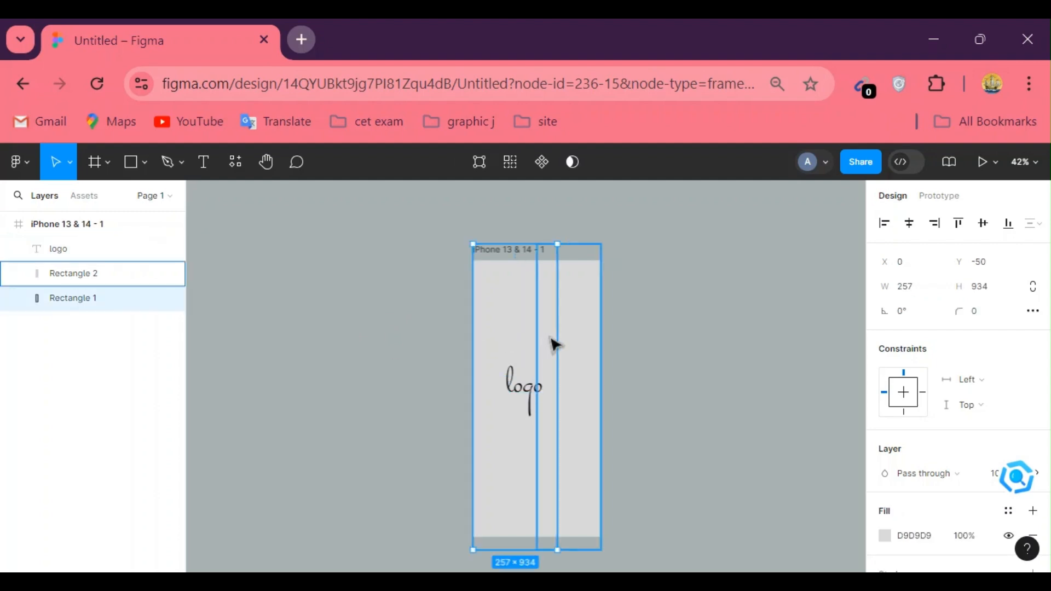
left_click_drag(556, 333, 530, 340)
double_click(536, 343)
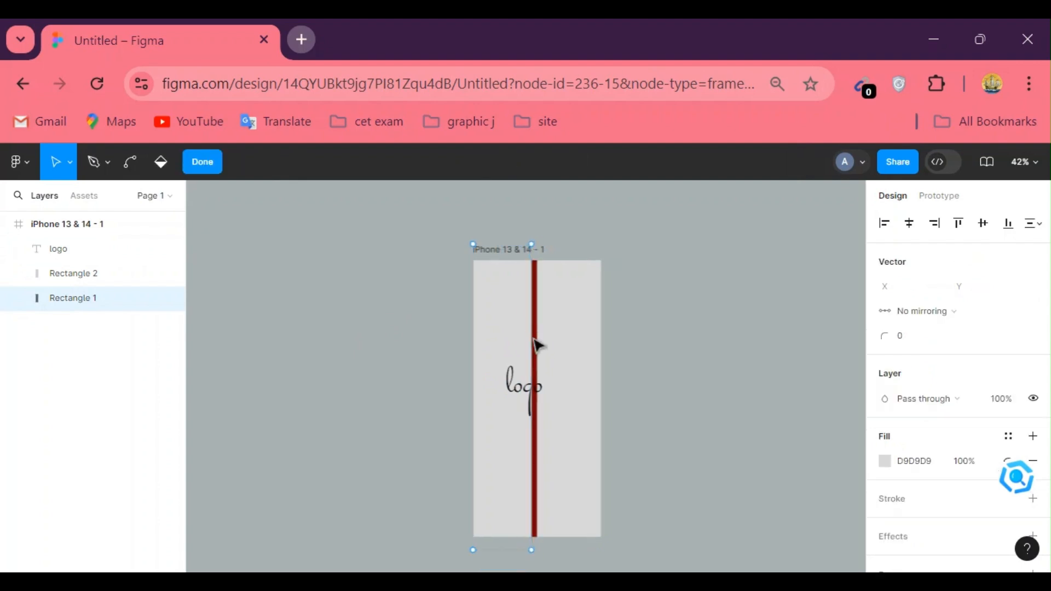
scroll(539, 345, "up", 5, "ctrl")
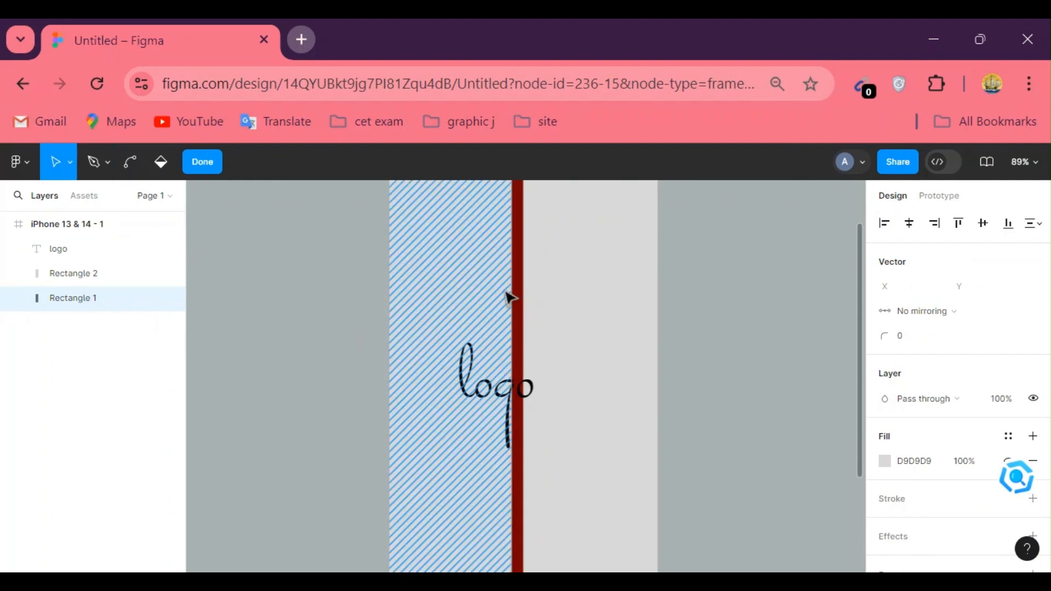
key("Escape")
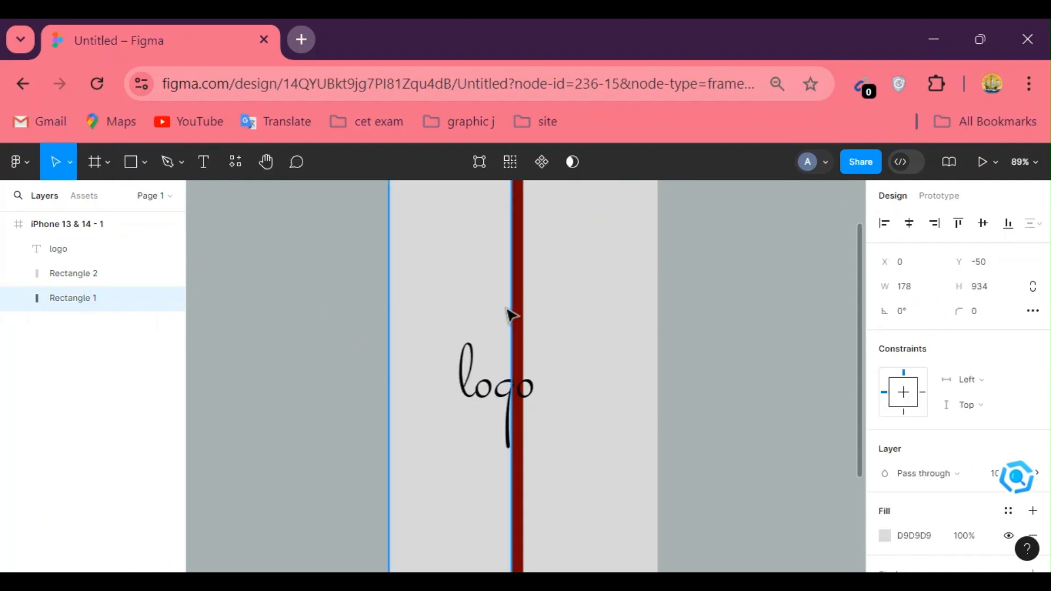
left_click_drag(511, 309, 521, 324)
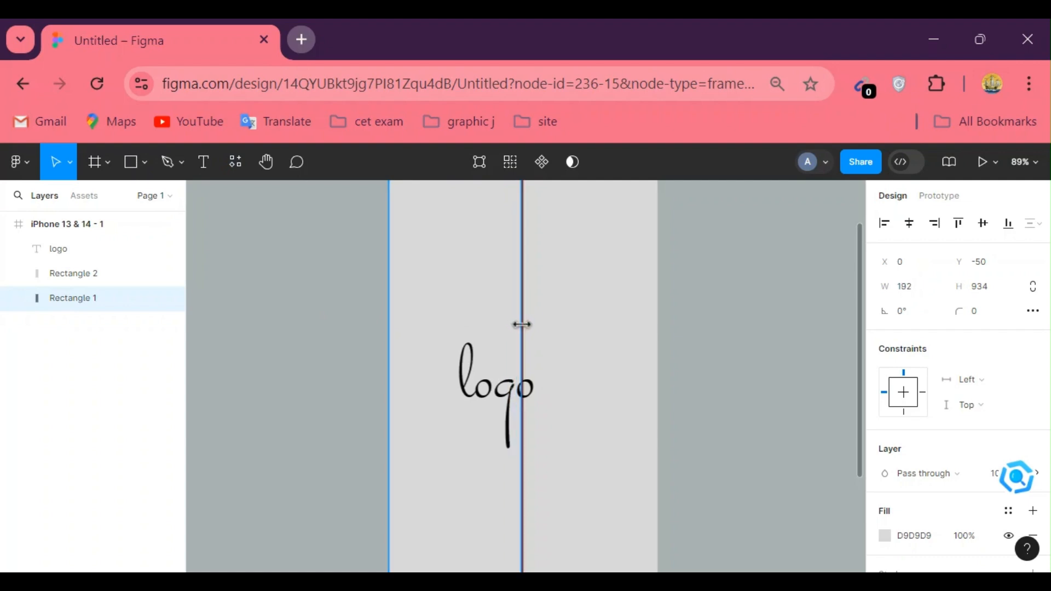
- Widen Rectangle 1 to 195 so its right edge meets the left edge of Rectangle 2
left_click(706, 347)
left_click(620, 346)
scroll(624, 350, "down", 5)
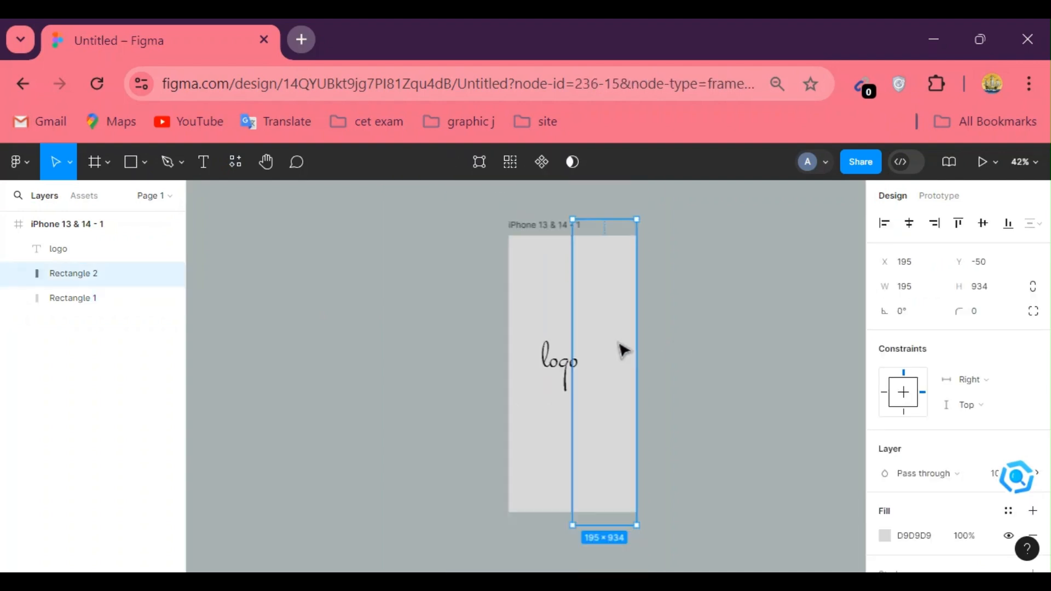
left_click(701, 350)
scroll(629, 355, "up", 5)
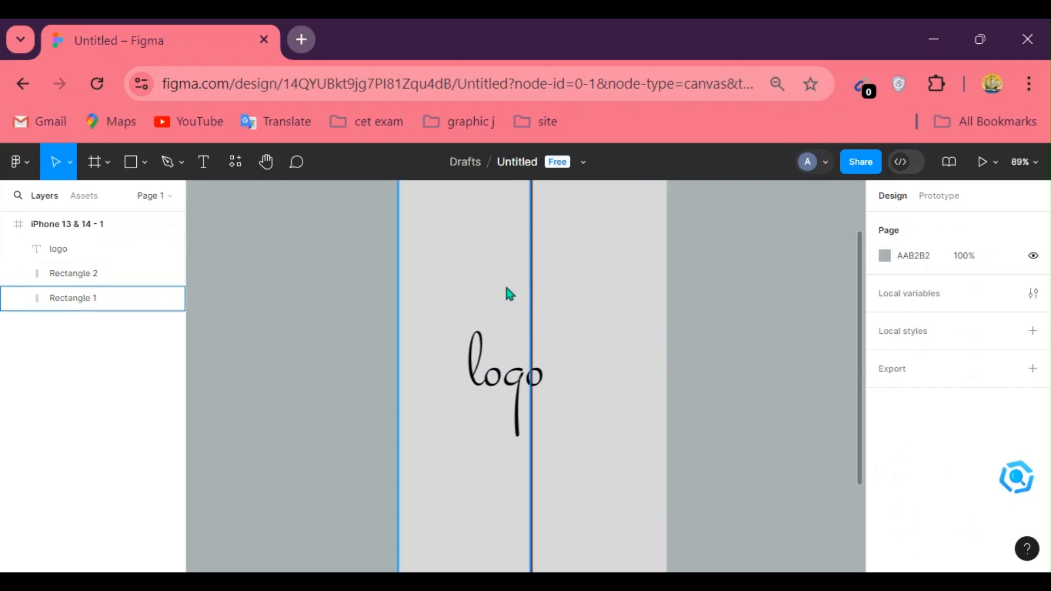
left_click(527, 303)
left_click_drag(530, 307, 533, 310)
key("Return")
scroll(561, 383, "down", 5)
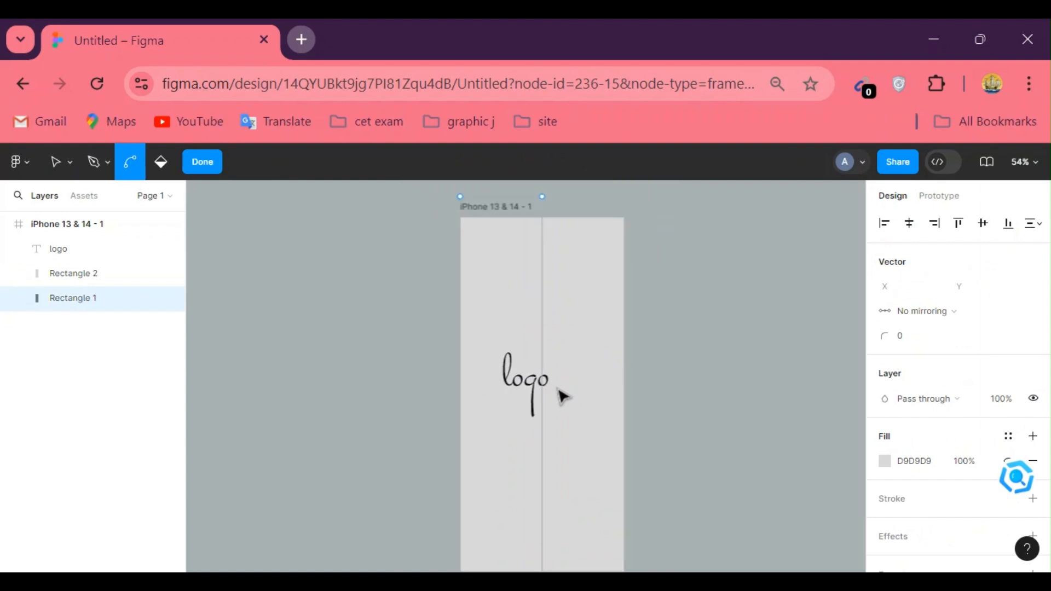
scroll(584, 422, "up", 5)
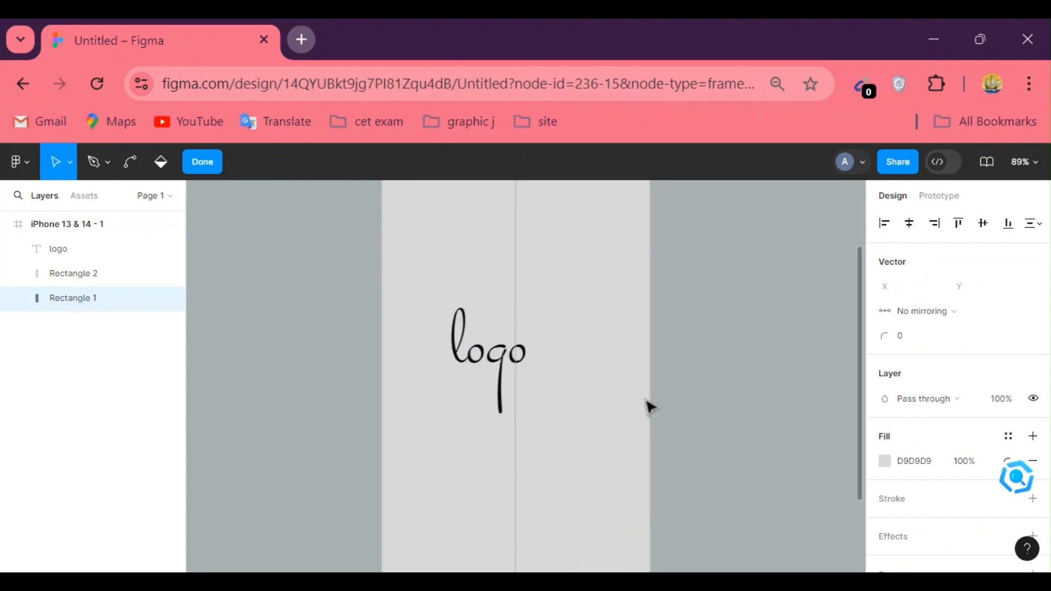
key("Escape")
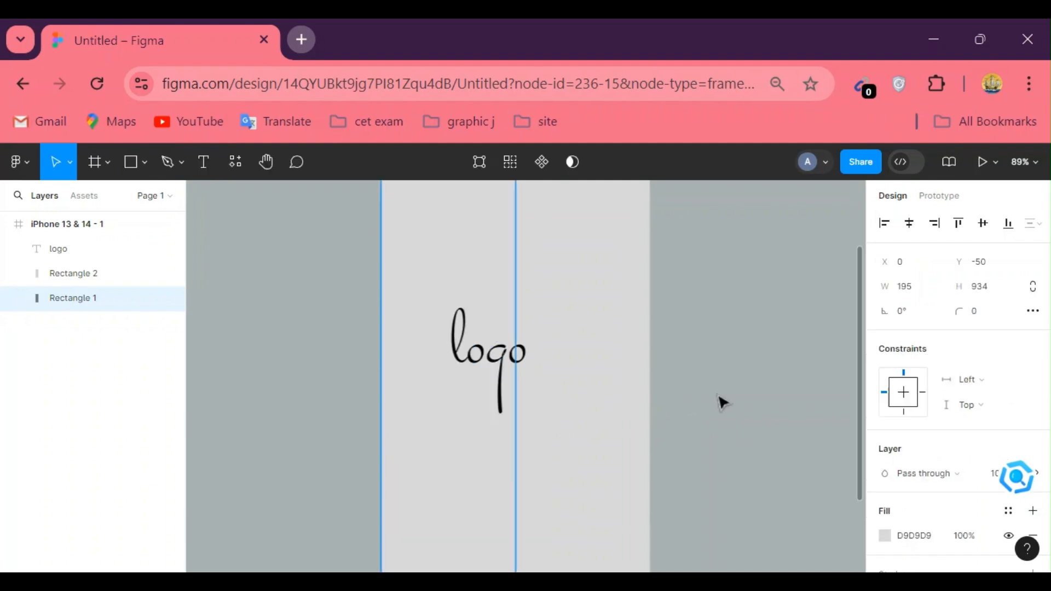
- Centre the "logo" text horizontally and vertically within the iPhone frame
left_click(504, 365)
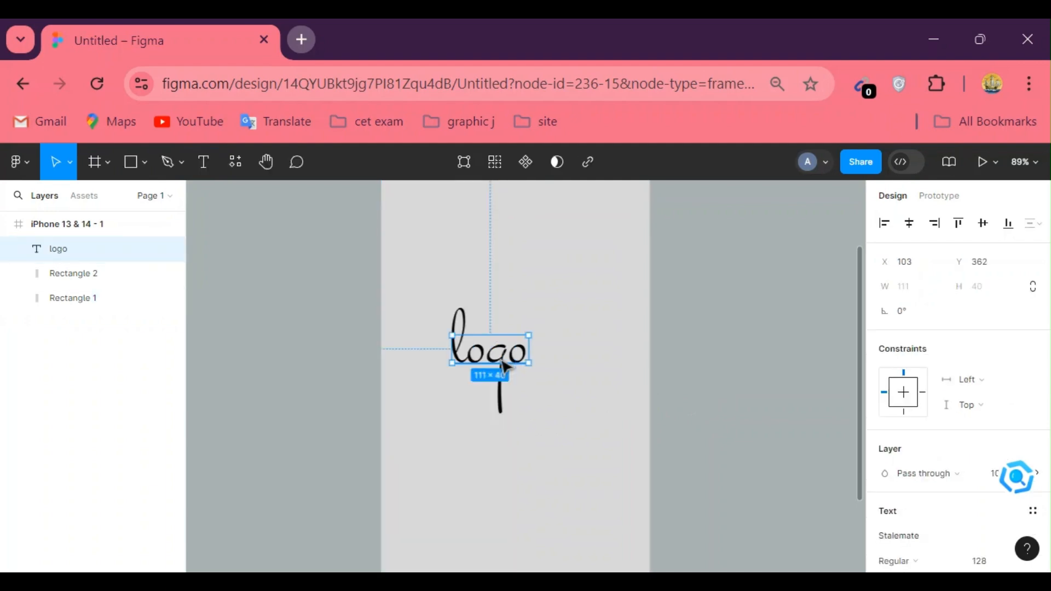
scroll(505, 366, "down", 3)
left_click(908, 225)
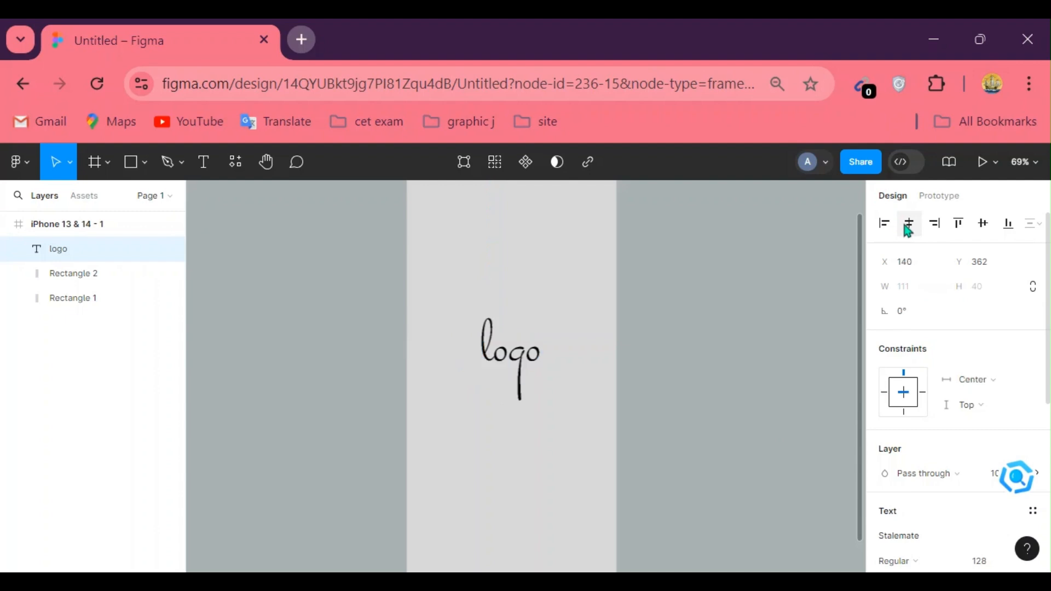
left_click(989, 224)
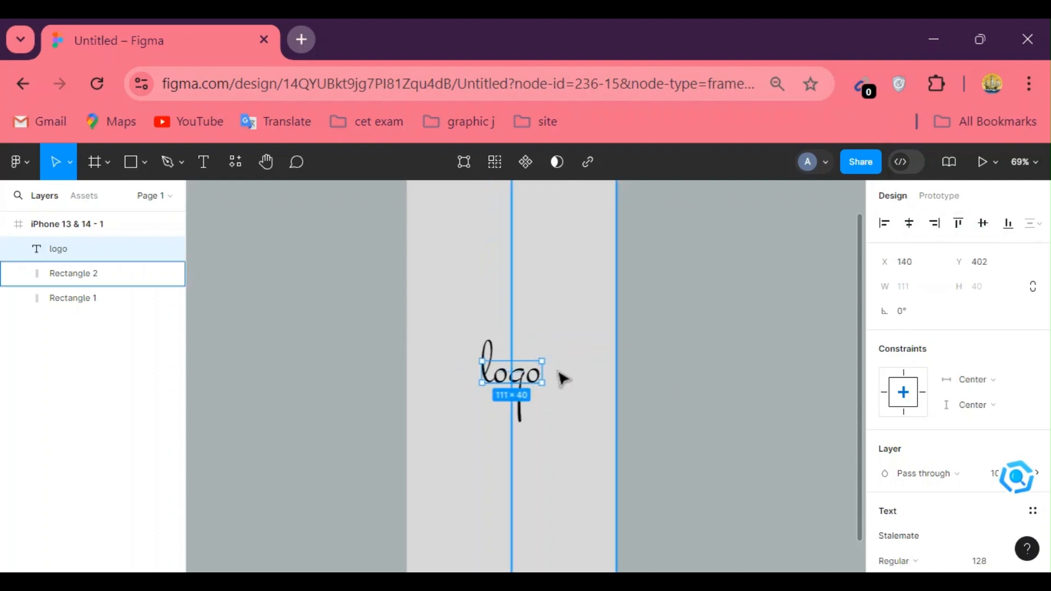
- Change Rectangle 2's fill to pale yellow F3E7A6
scroll(940, 461, "down", 2)
left_click(571, 489)
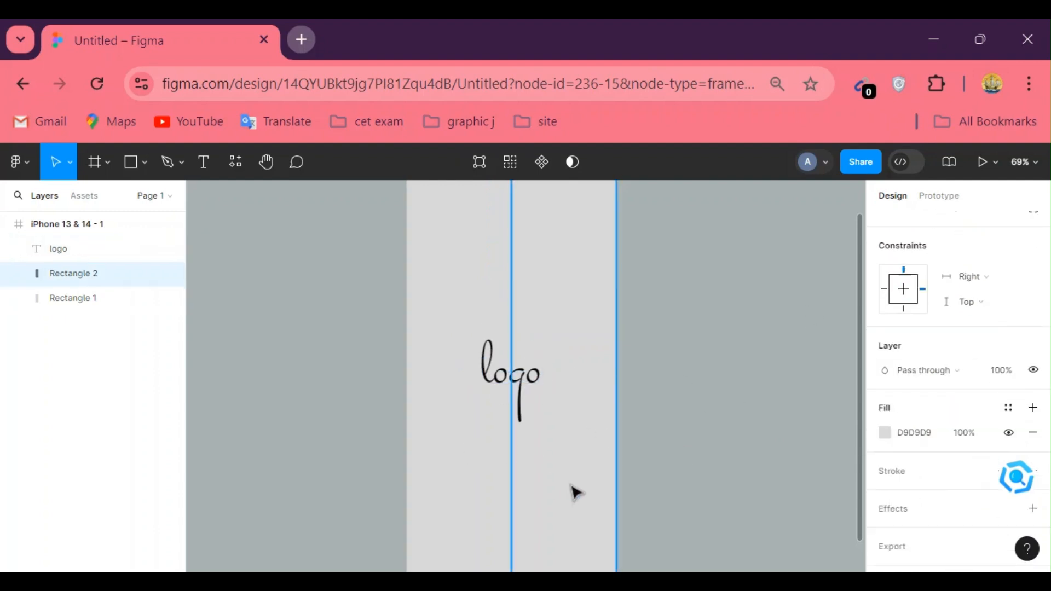
left_click(882, 433)
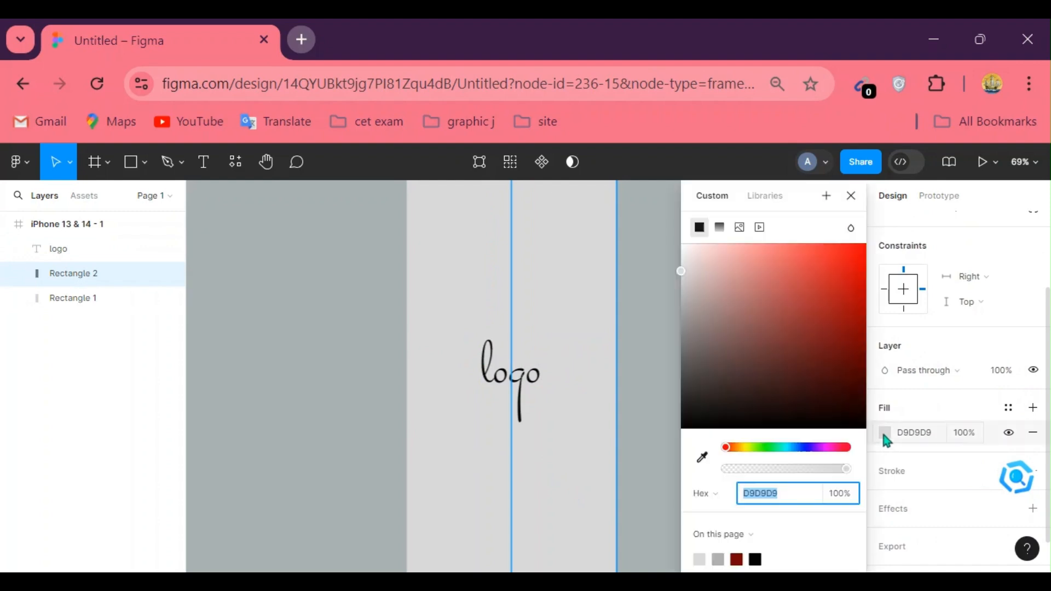
left_click(746, 448)
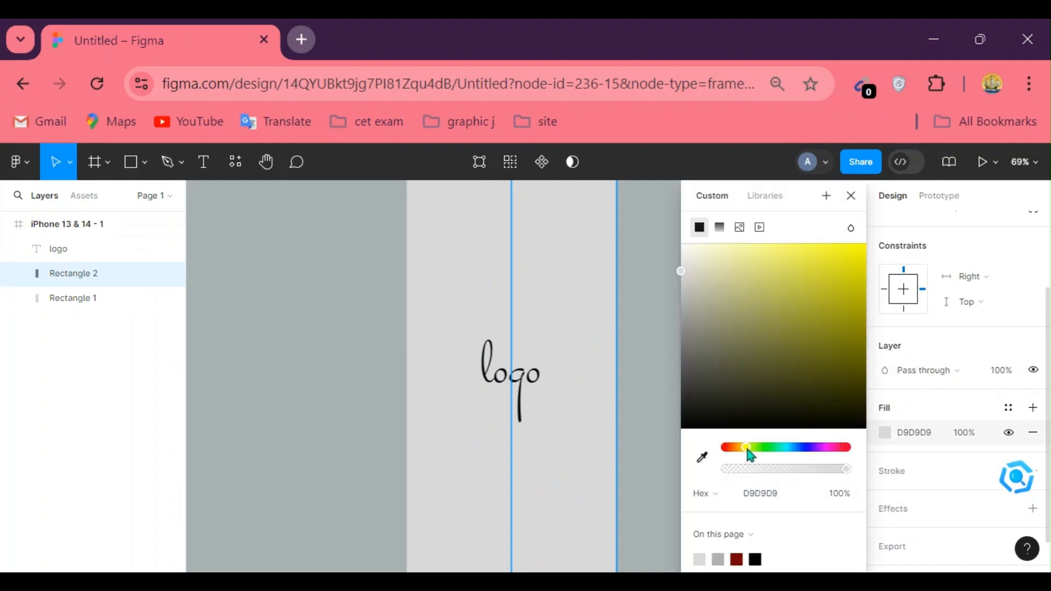
left_click(842, 310)
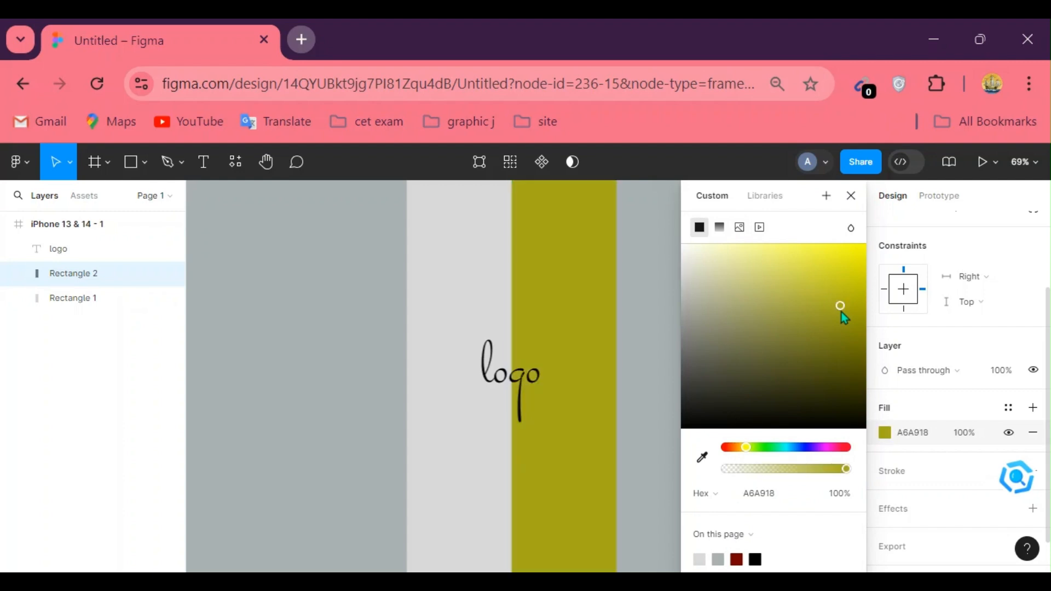
left_click_drag(825, 306, 868, 249)
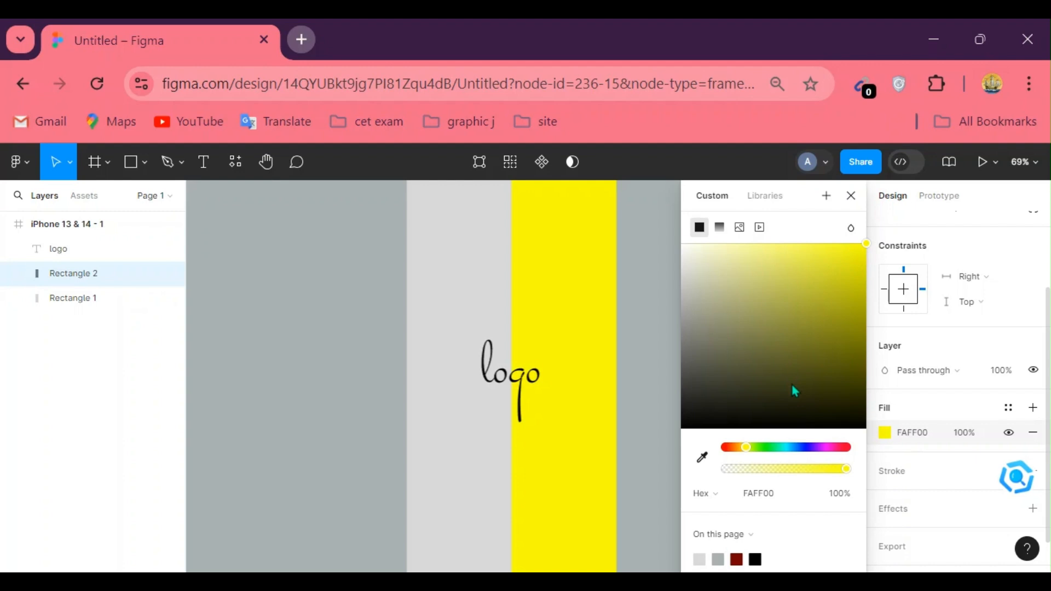
mouse_move(743, 446)
left_mouse_down()
mouse_move(755, 450)
mouse_move(742, 444)
mouse_move(741, 455)
left_mouse_up()
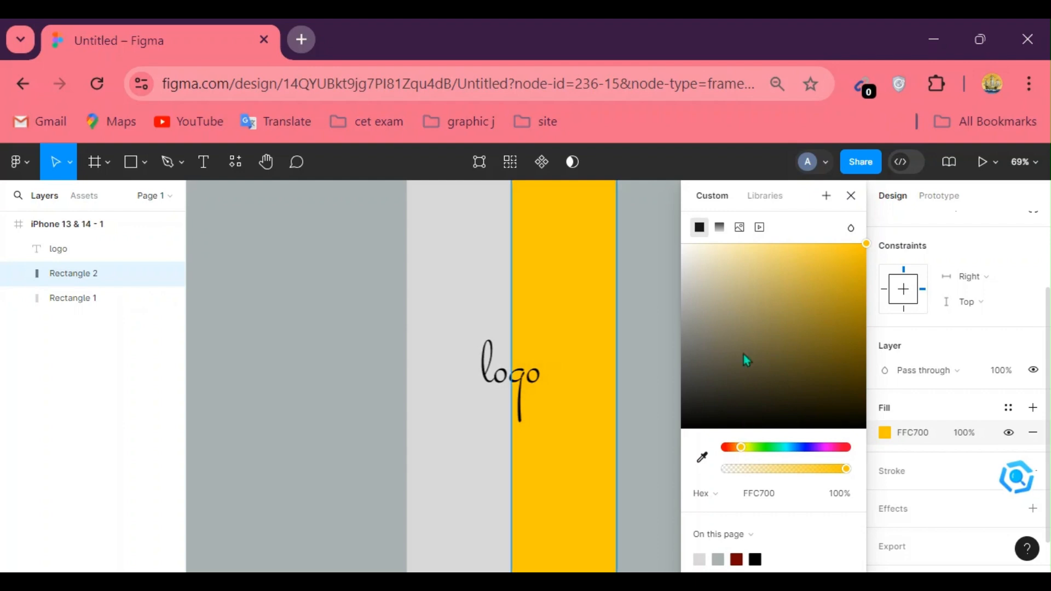
left_click(735, 243)
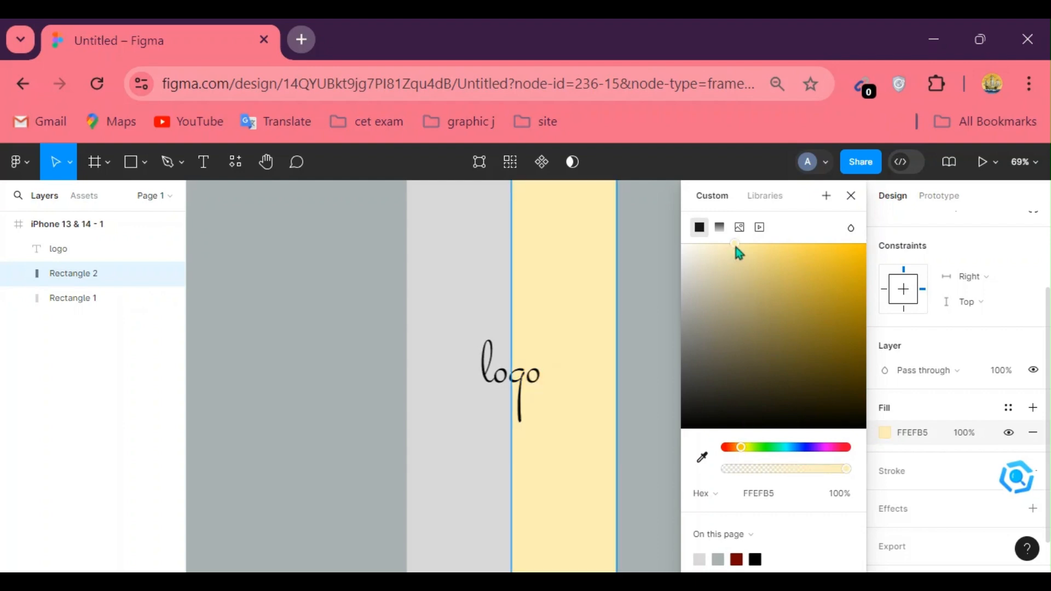
mouse_move(740, 451)
left_mouse_down()
mouse_move(754, 456)
mouse_move(743, 452)
left_mouse_up()
left_click_drag(752, 255, 753, 254)
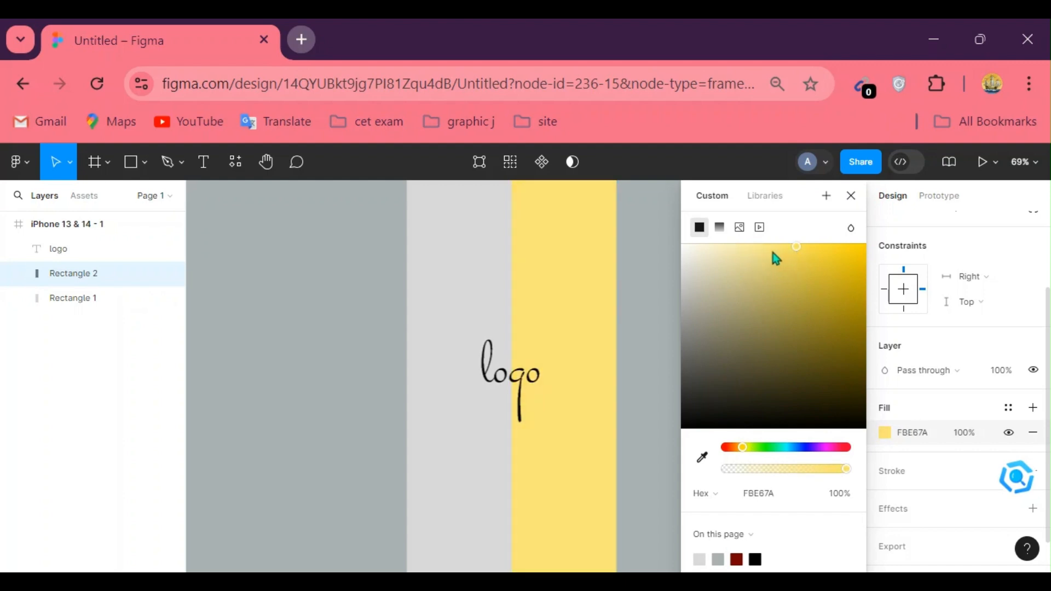
mouse_move(756, 252)
left_mouse_down()
mouse_move(736, 245)
mouse_move(750, 267)
mouse_move(739, 257)
left_mouse_up()
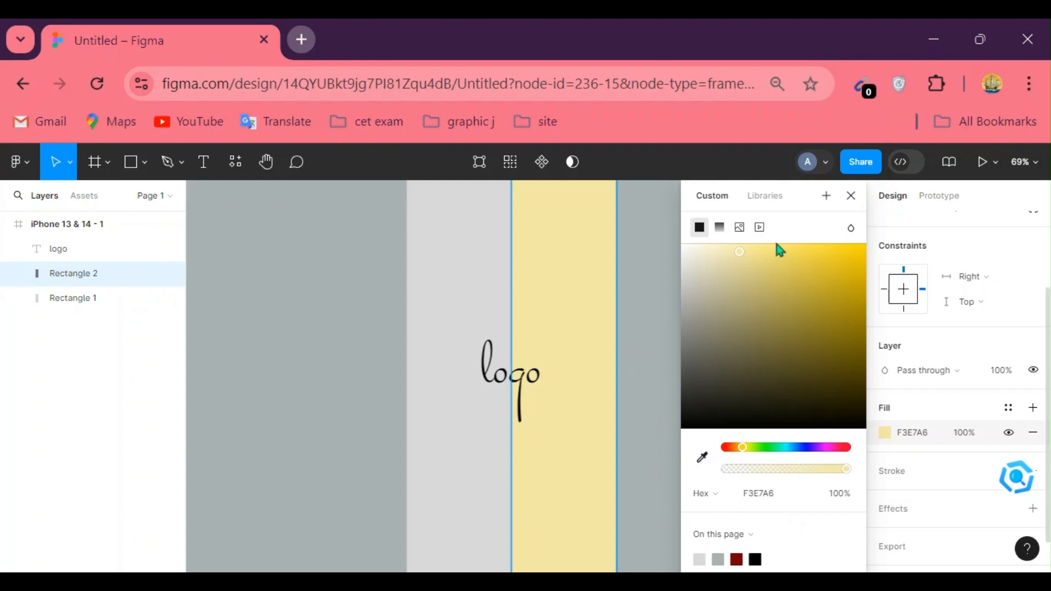
- Save Rectangle 2's fill as a colour variable named "Color"
left_click(818, 197)
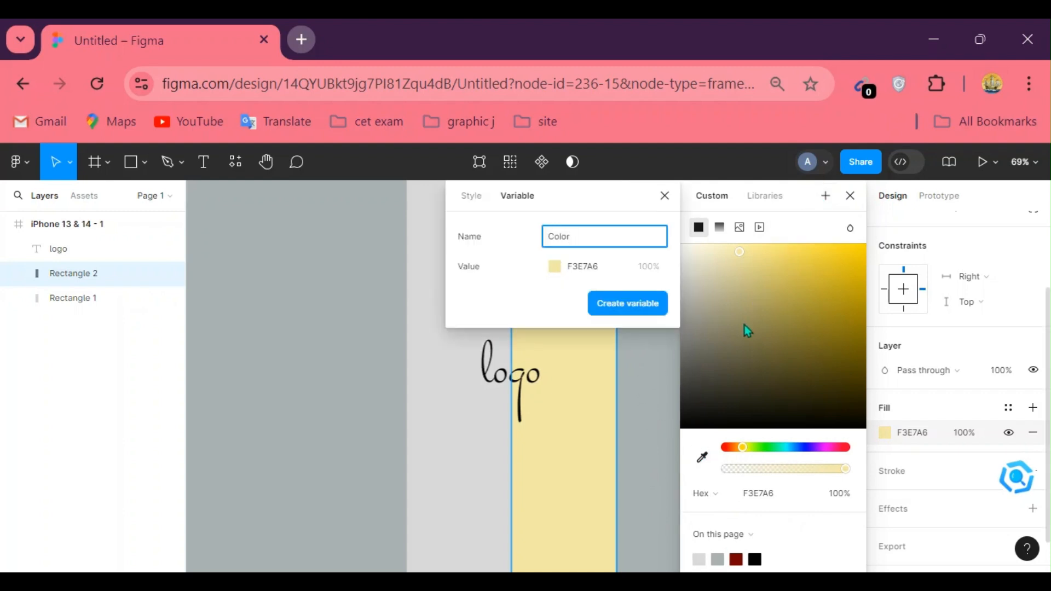
left_click(608, 307)
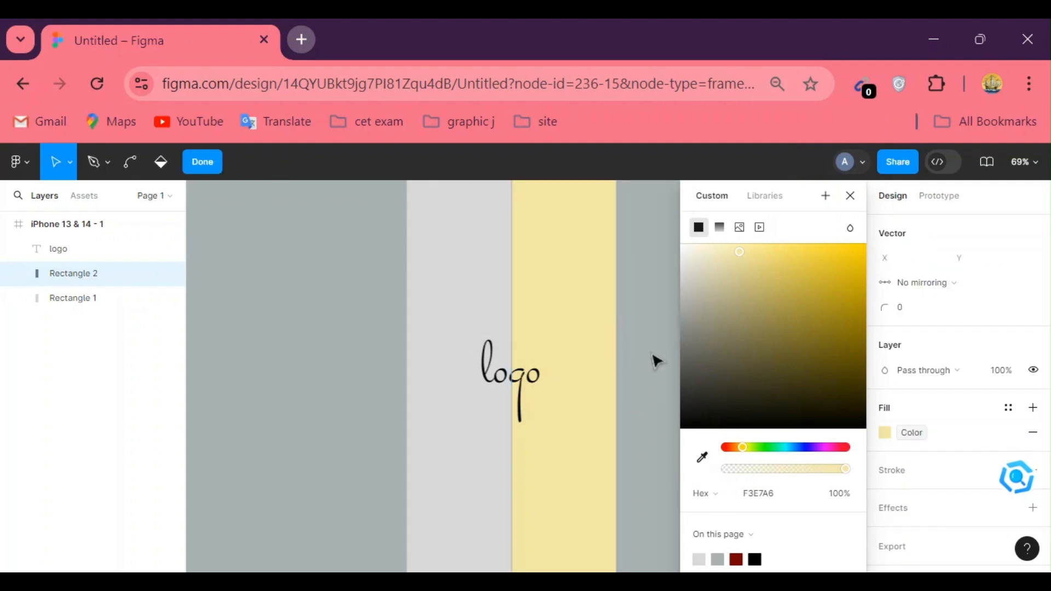
scroll(649, 445, "down", 5)
scroll(649, 446, "up", 2)
scroll(650, 444, "down", 2, "ctrl")
scroll(649, 444, "down", 1)
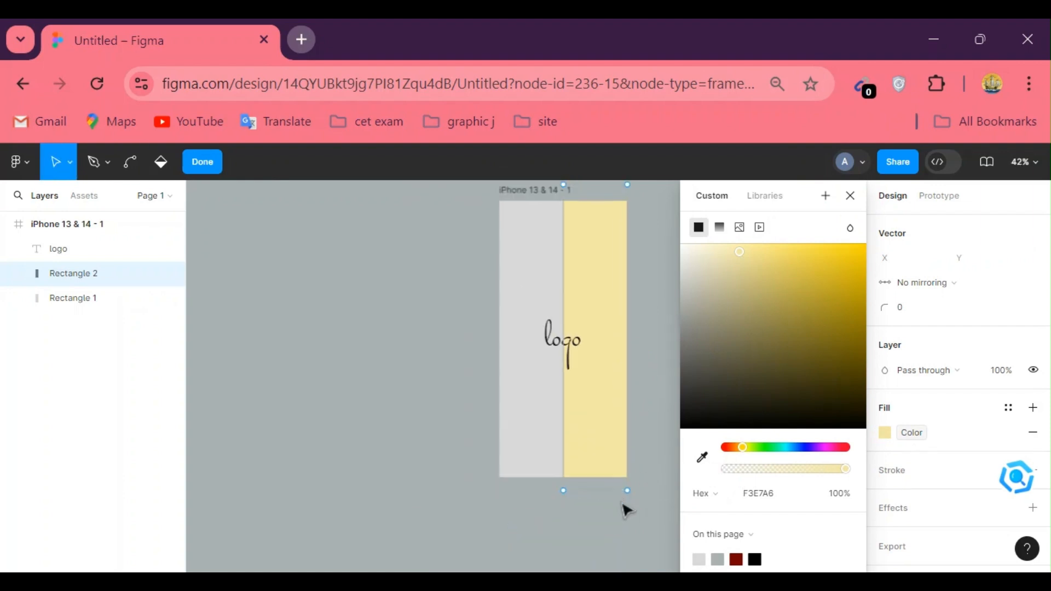
key("Escape")
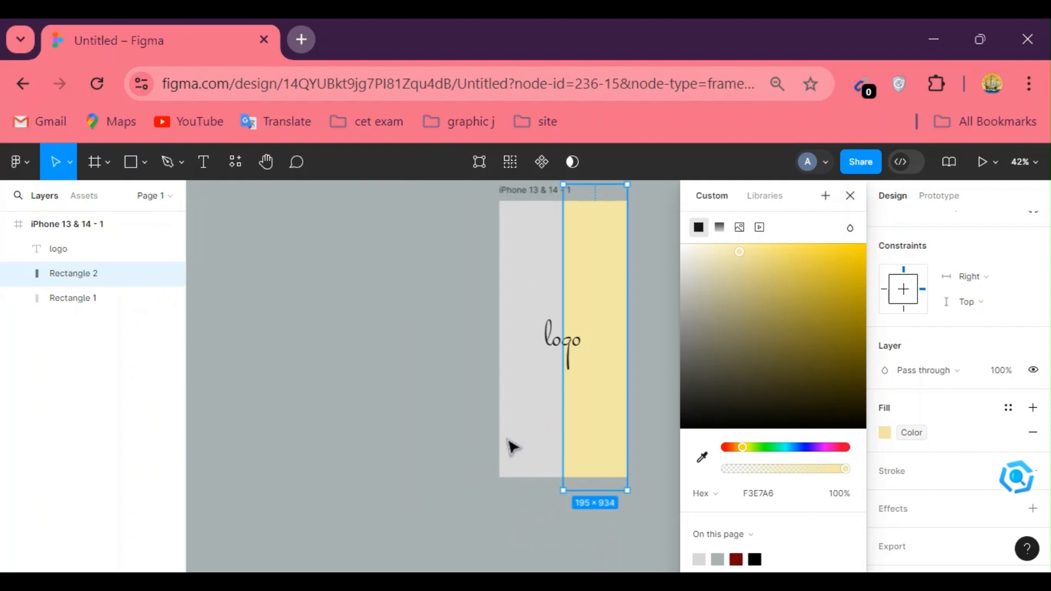
- Fill Rectangle 1 with the saved pale yellow F3E7A6 from the local colors
left_click(751, 537)
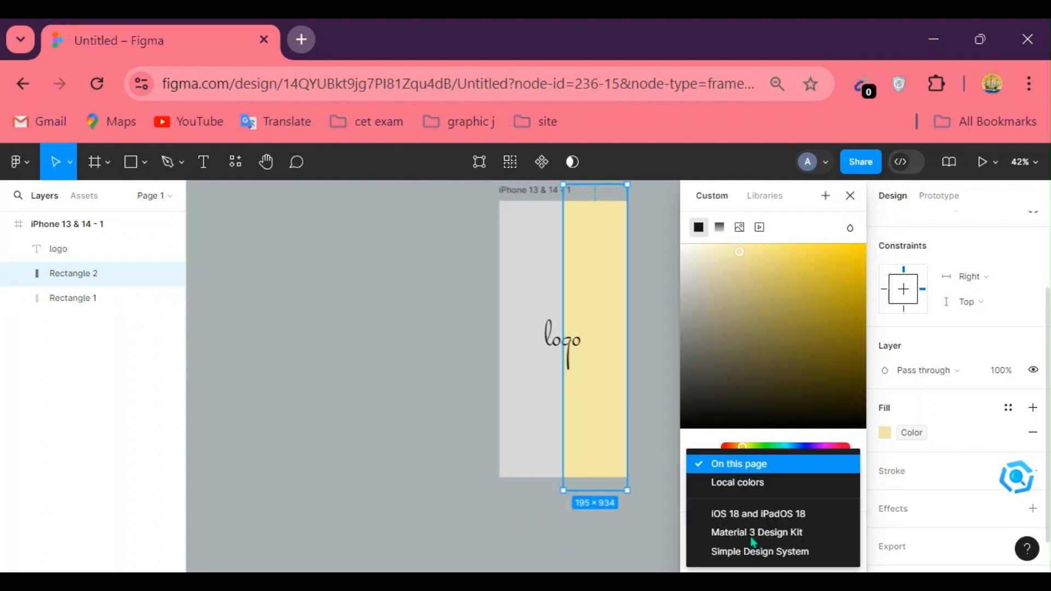
left_click(714, 484)
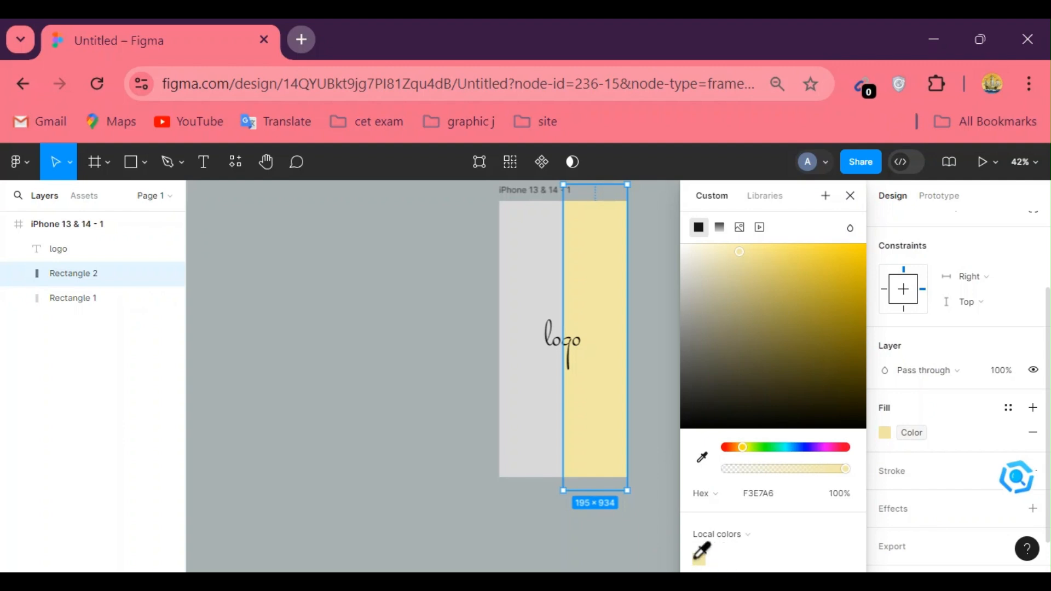
left_click(536, 434)
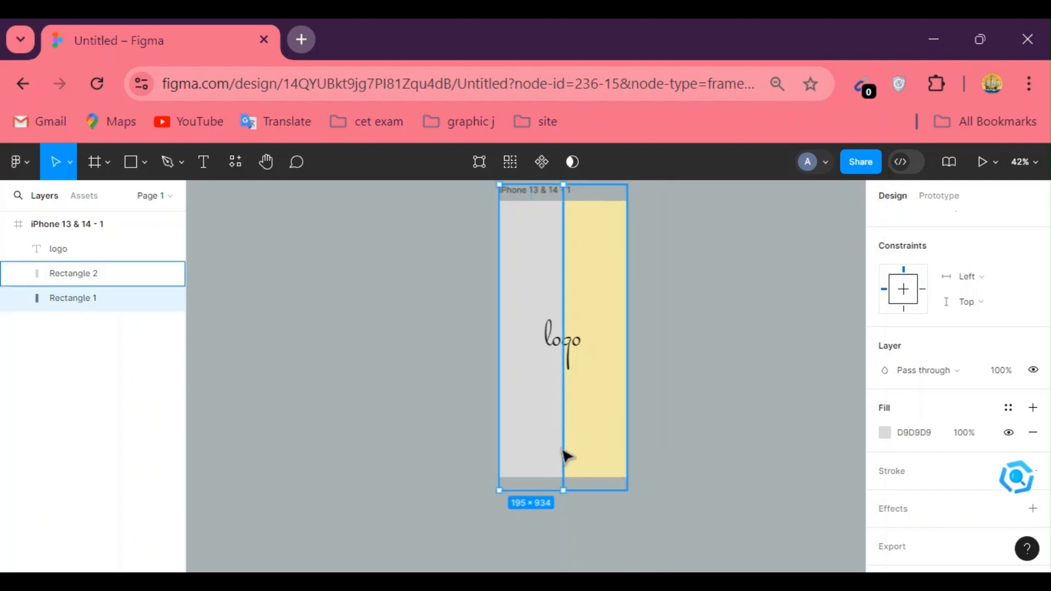
left_click(893, 439)
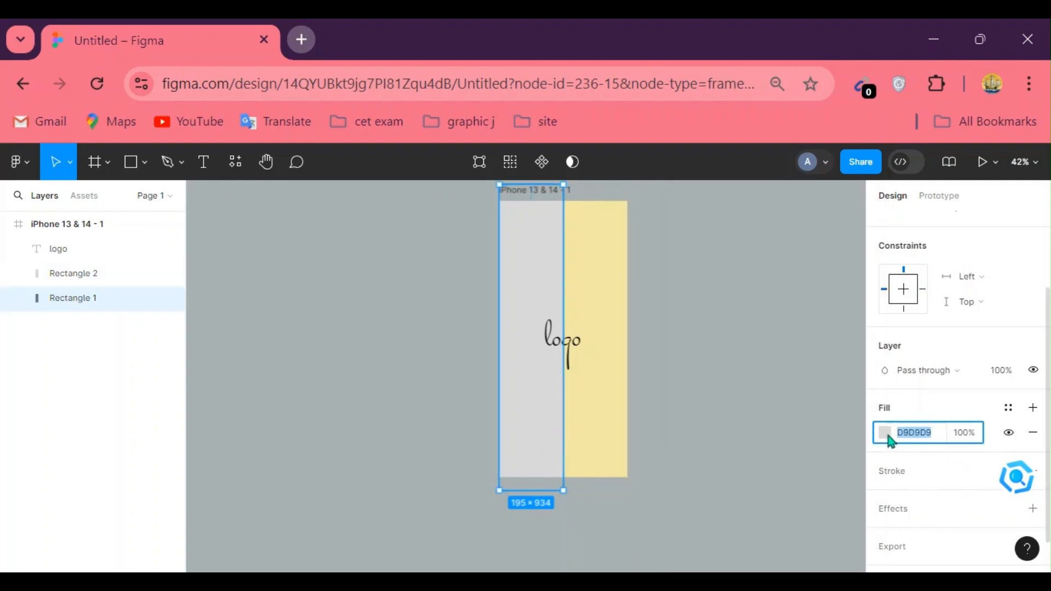
left_click(886, 435)
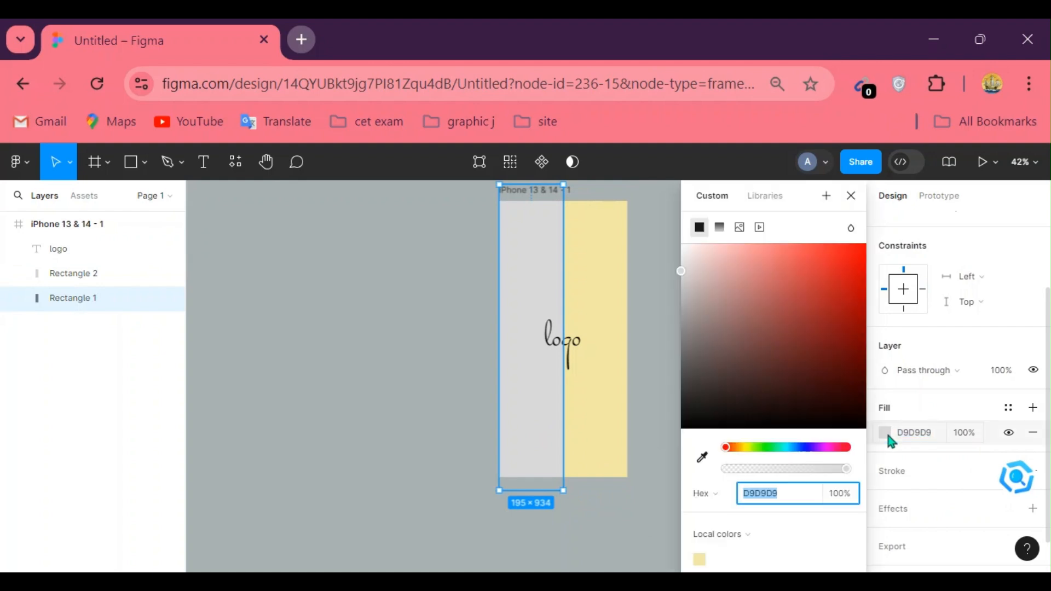
left_click(700, 558)
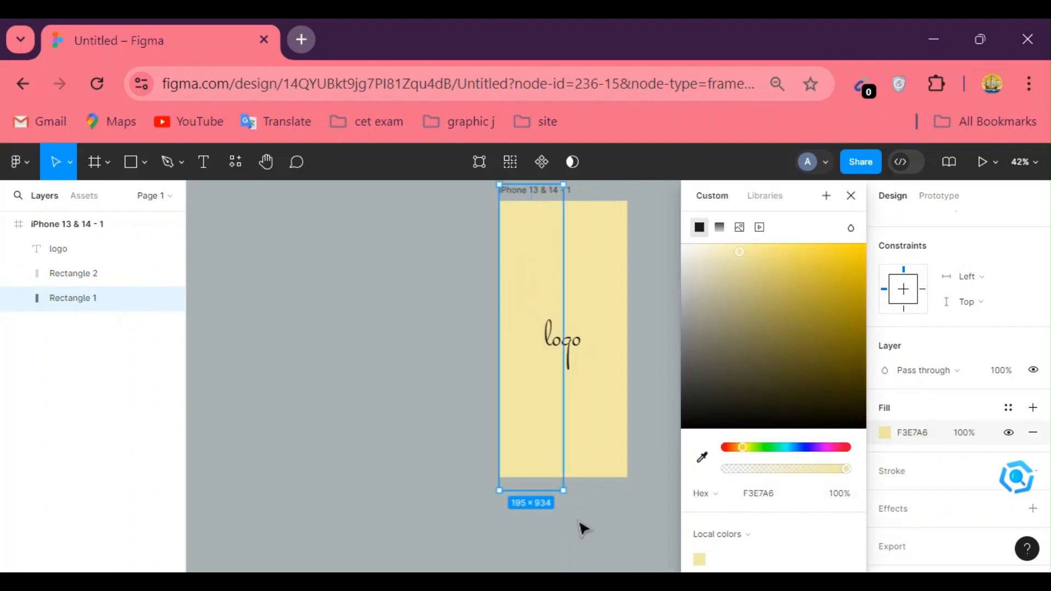
left_click(580, 526)
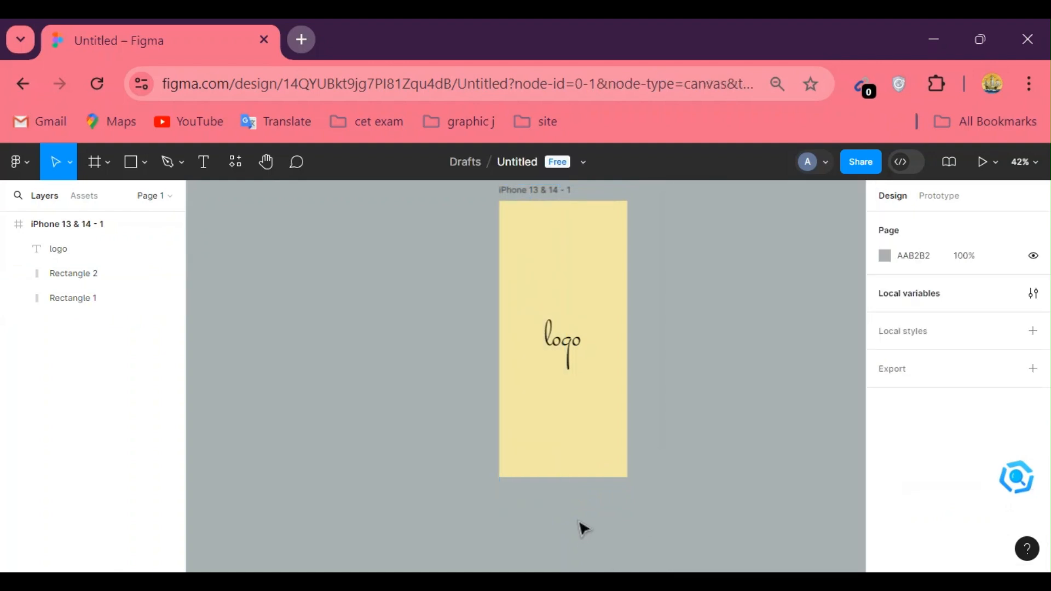
- Shift the "logo" text horizontally to the left until it lies completely outside the iPhone frame's left edge
left_click(537, 197)
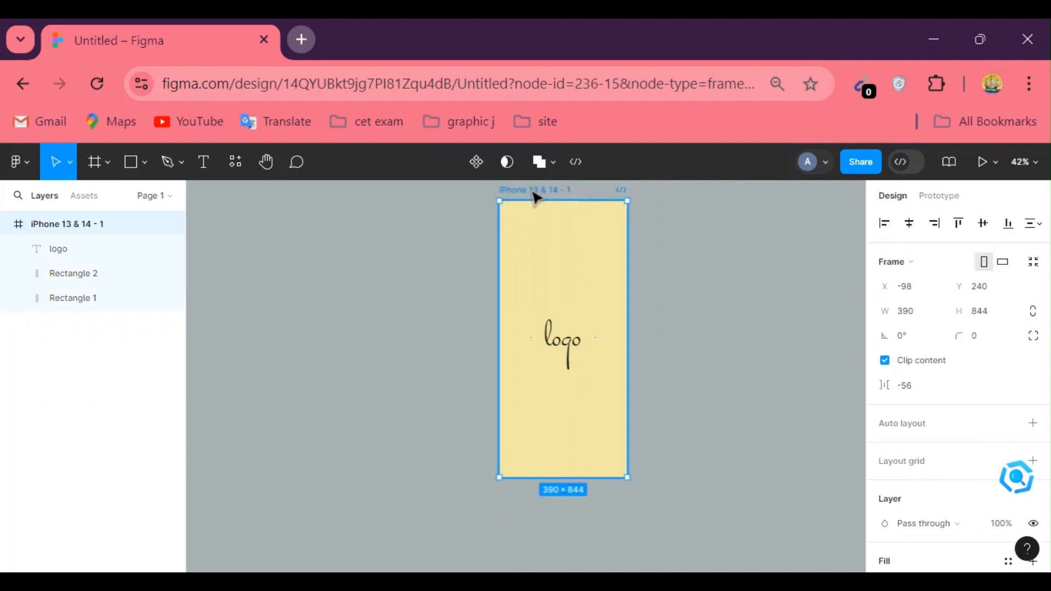
left_click(568, 346)
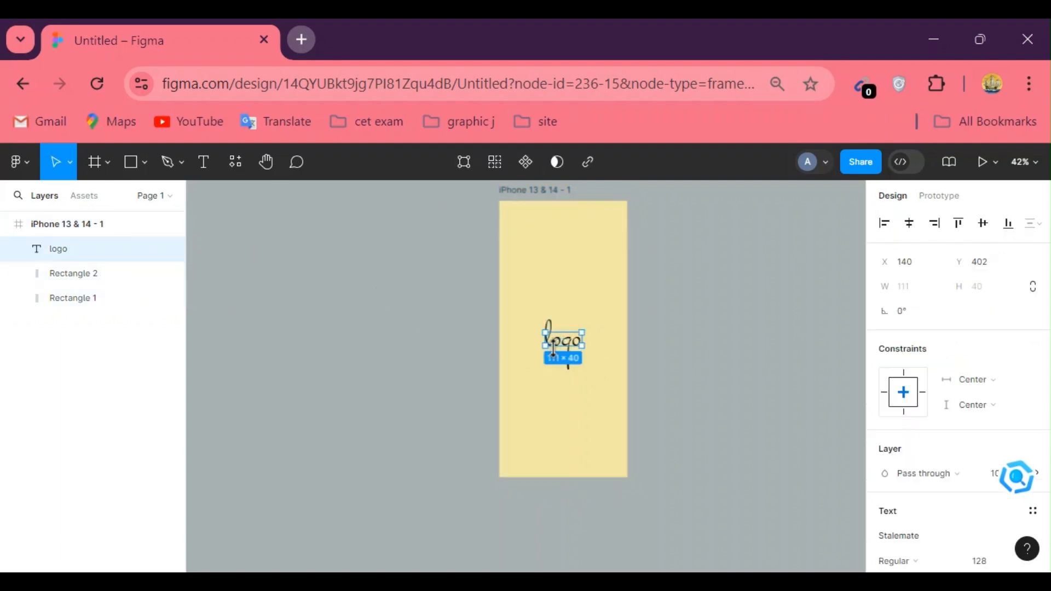
key("Left")
key("Left")
key("Left")
key("Left")
key("Left")
key("Left")
key("Left")
key("Left")
key("Left")
key("Left")
key("Left")
key("Left")
key("Left")
key("Left")
key("Left")
key("Left")
key("Left")
key("Left")
key("Left")
key("Left")
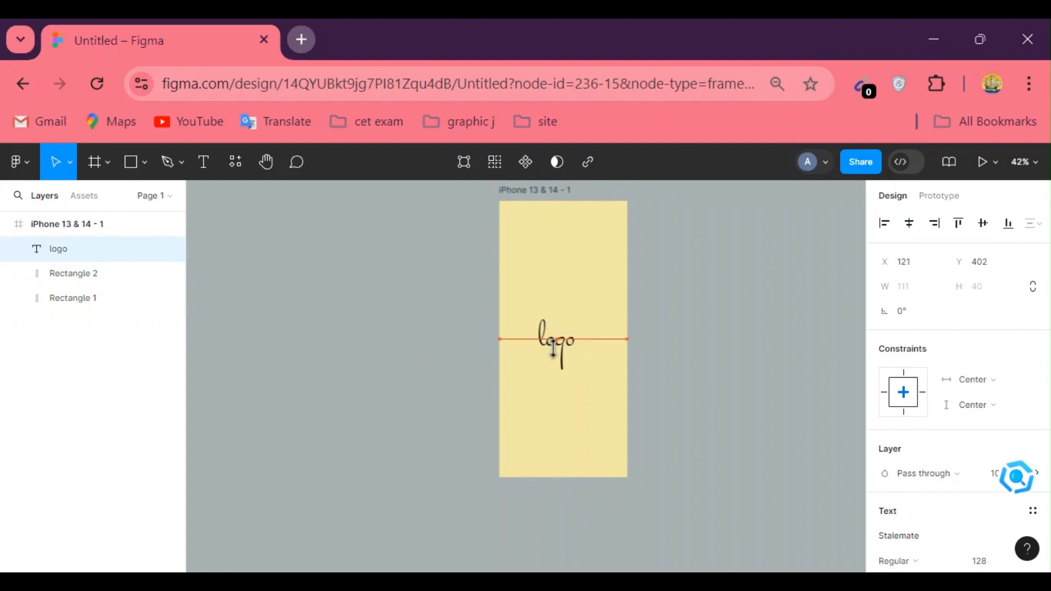
key("Left")
key("Left")
key("Left")
key("Left")
key("Left")
key("Left")
key("Left")
key("Left")
key("Left")
key("Left")
key("Left")
key("Left")
key("Left")
key("Left")
key("Left")
key("Left")
key("Left")
key("Left")
key("Left")
key("Left")
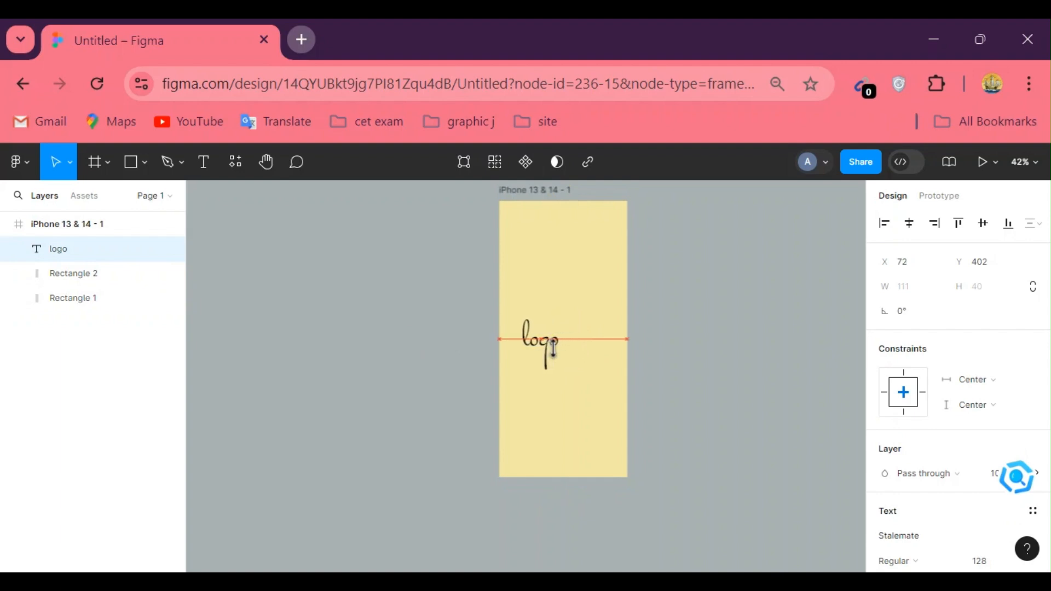
key("Left")
key("Left")
key("Left")
key("Left")
key("Left")
key("Left")
key("Left")
key("Left")
key("Left")
key("Left")
key("Left")
key("Left")
key("Left")
key("Left")
key("Left")
key("Left")
key("Left")
key("Left")
key("Left")
key("Left")
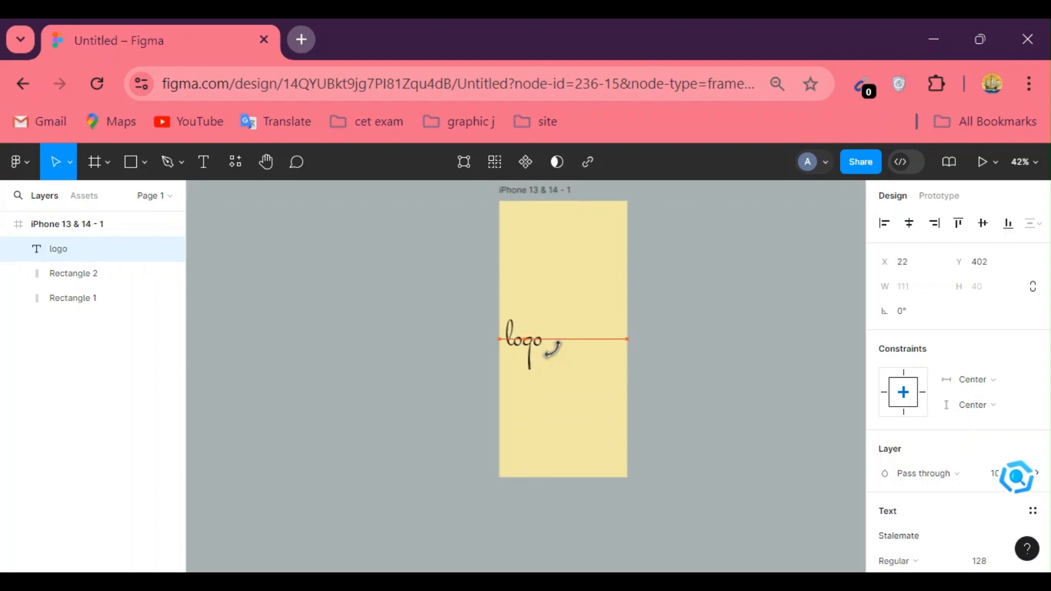
key("Left")
key("Left")
key("Left")
key("Left")
key("Left")
key("Left")
key("Left")
key("Left")
key("Left")
key("Left")
key("Left")
key("Left")
key("Left")
key("Left")
key("Left")
key("Left")
key("Left")
key("Left")
key("Left")
key("Left")
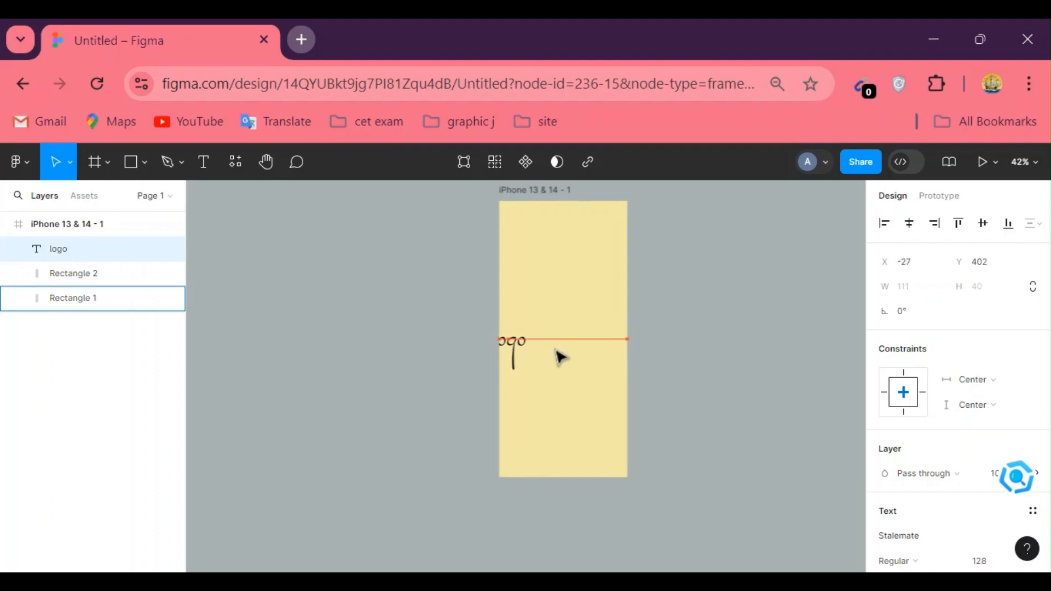
key("Left")
key("Left")
key("Left")
key("Left")
key("Left")
key("Left")
key("Left")
key("Left")
key("Left")
key("Left")
key("Left")
key("Left")
key("Left")
key("Left")
key("Left")
key("Left")
key("Left")
key("Left")
key("Left")
key("Left")
- Set the "logo" text layer's opacity to 0%
scroll(992, 498, "down", 2)
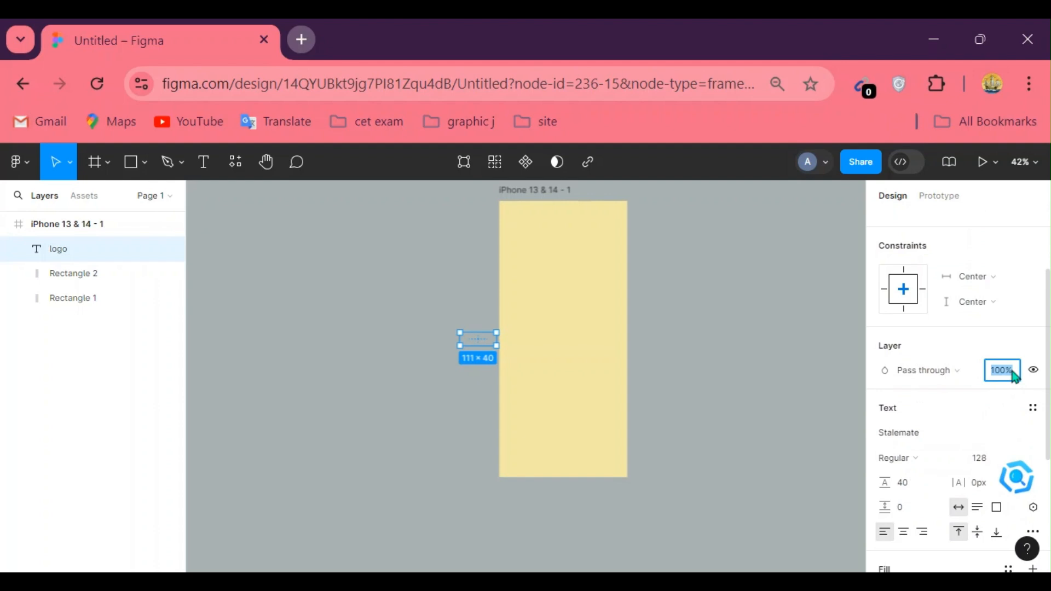
key("Return")
- Duplicate the whole iPhone 13 & 14 - 1 frame beside the original
scroll(722, 310, "up", 2)
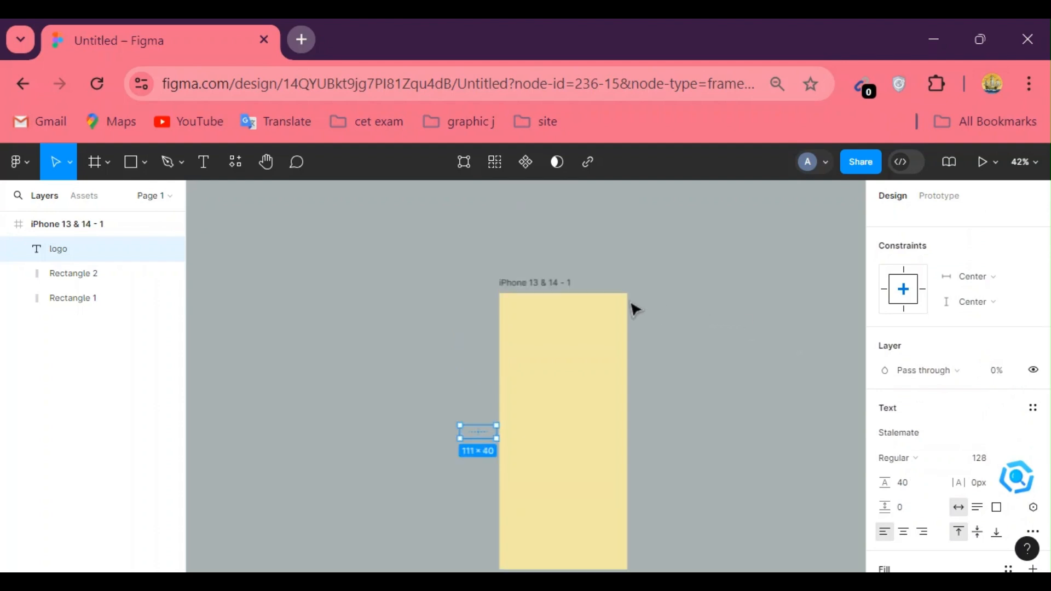
left_click(538, 288)
key("ctrl+d")
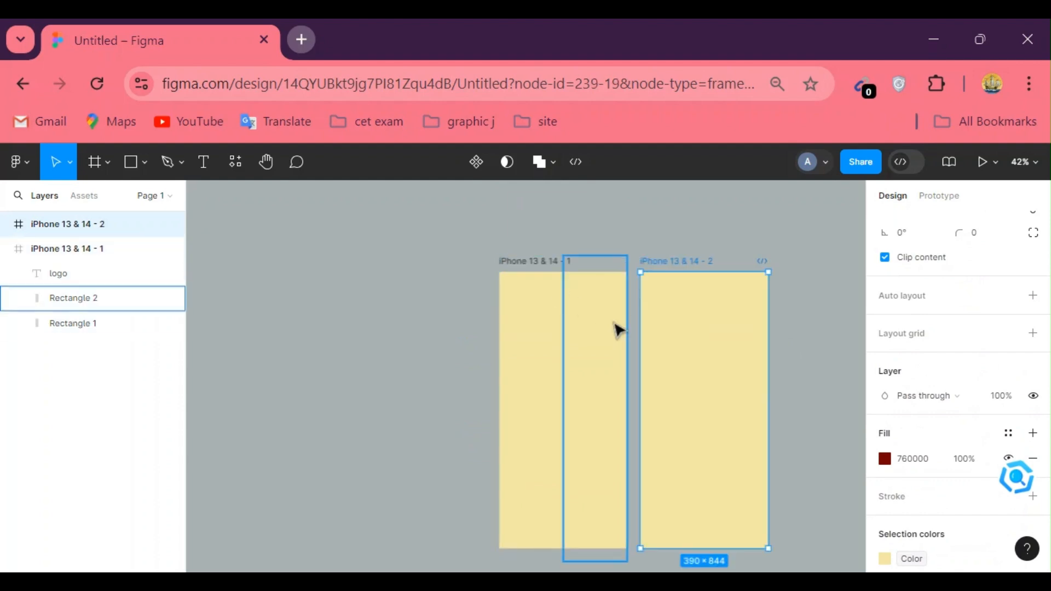
- Shift Rectangle 2 in the iPhone 13 & 14 - 2 frame horizontally to the right until it lies completely outside the frame
left_click(752, 368)
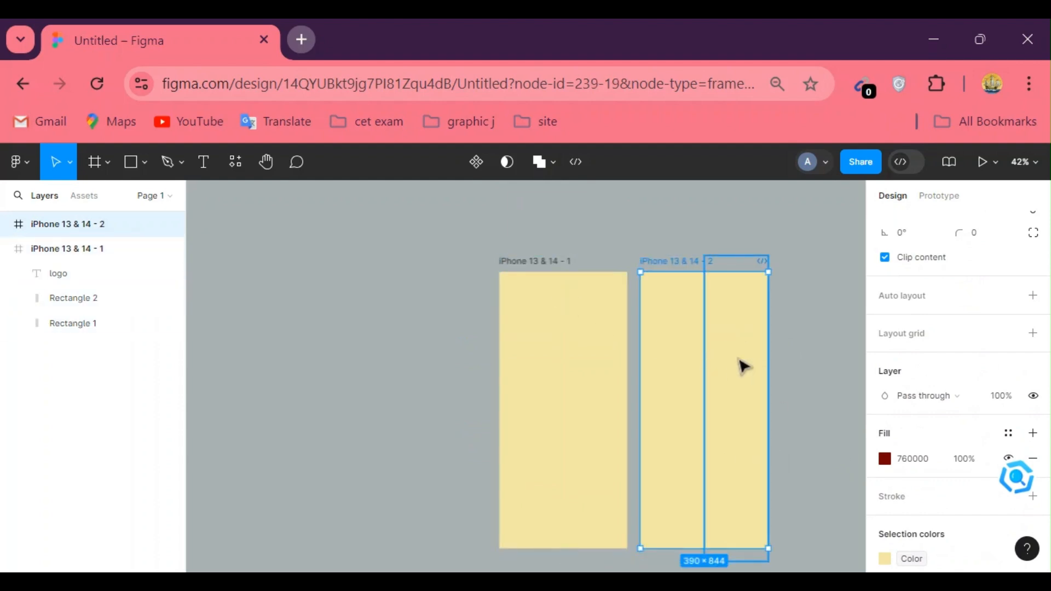
key("alt")
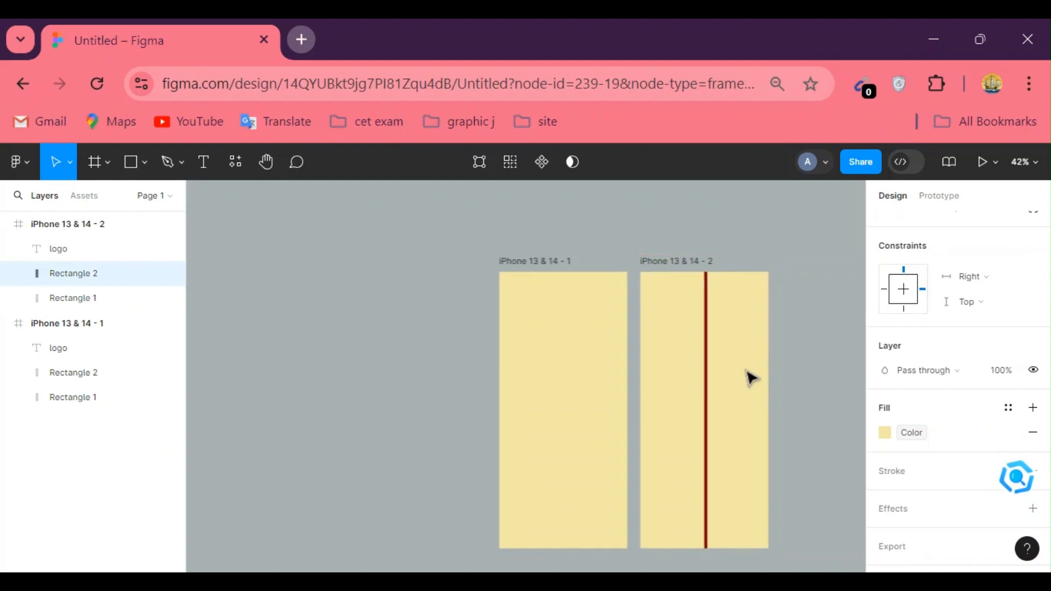
key("alt")
key("ctrl+shift+Right")
key("ctrl+shift+Right")
key("ctrl+shift+Right")
key("ctrl+shift+Right")
key("ctrl+shift+Right")
key("ctrl+shift+Right")
key("ctrl+shift+Right")
key("ctrl+shift+Right")
key("ctrl+shift+Right")
key("ctrl+shift+Right")
key("ctrl+shift+Right")
key("ctrl+shift+Right")
key("ctrl+shift+Right")
key("ctrl+shift+Right")
key("ctrl+shift+Right")
key("ctrl+shift+Right")
key("ctrl+shift+Right")
key("ctrl+shift+Right")
key("ctrl+shift+Right")
key("ctrl+shift+Right")
key("ctrl+shift+Right")
key("ctrl+shift+Right")
key("ctrl+shift+Right")
key("ctrl+shift+Right")
key("ctrl+shift+Right")
key("ctrl+shift+Right")
key("ctrl+shift+Right")
key("ctrl+shift+Right")
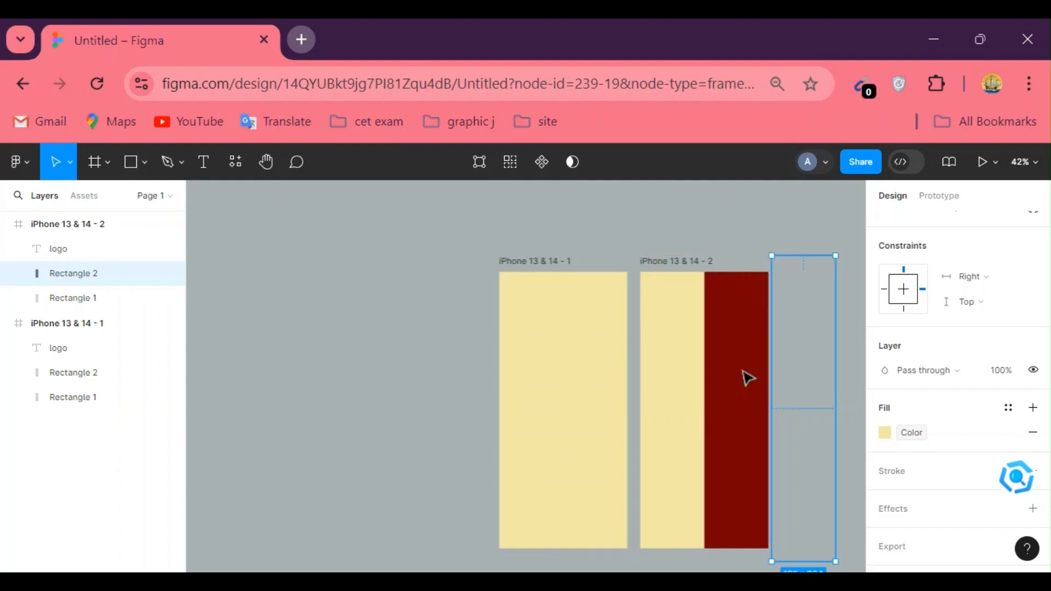
- Shift Rectangle 1 in the iPhone 13 & 14 - 2 frame horizontally to the left until it lies completely outside the frame
left_click(663, 382)
key("ctrl+shift+Left")
key("ctrl+shift+Left")
key("ctrl+shift+Left")
key("ctrl+shift+Left")
key("ctrl+shift+Left")
key("ctrl+shift+Left")
key("ctrl+shift+Left")
key("ctrl+shift+Left")
key("ctrl+shift+Left")
key("ctrl+shift+Left")
key("ctrl+shift+Left")
key("ctrl+shift+Left")
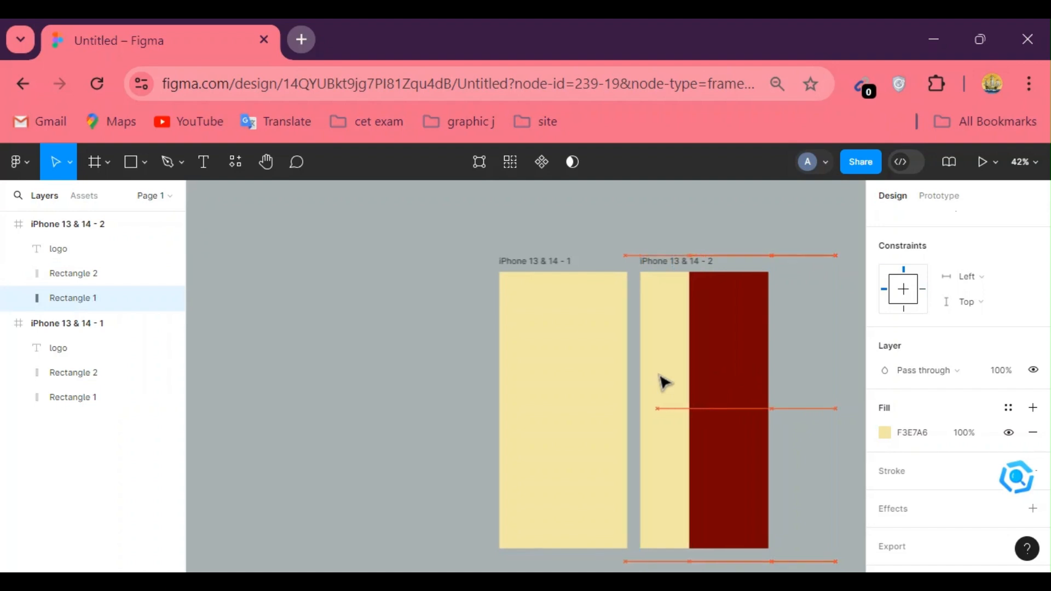
key("ctrl+shift+Left")
key("ctrl+shift+Left")
key("ctrl+shift+Left")
key("ctrl+shift+Left")
key("ctrl+shift+Left")
key("ctrl+shift+Left")
key("ctrl+shift+Left")
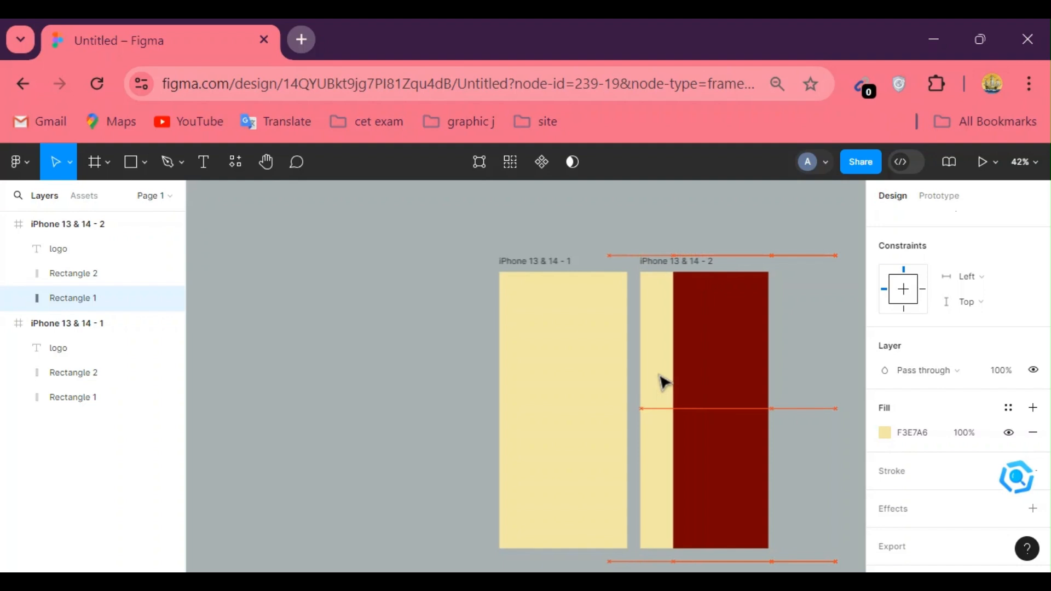
key("ctrl+shift+Left")
key("ctrl+shift+Left")
key("ctrl+shift+Left")
key("ctrl+shift+Left")
key("ctrl+shift+Left")
key("ctrl+shift+Left")
key("ctrl+shift+Left")
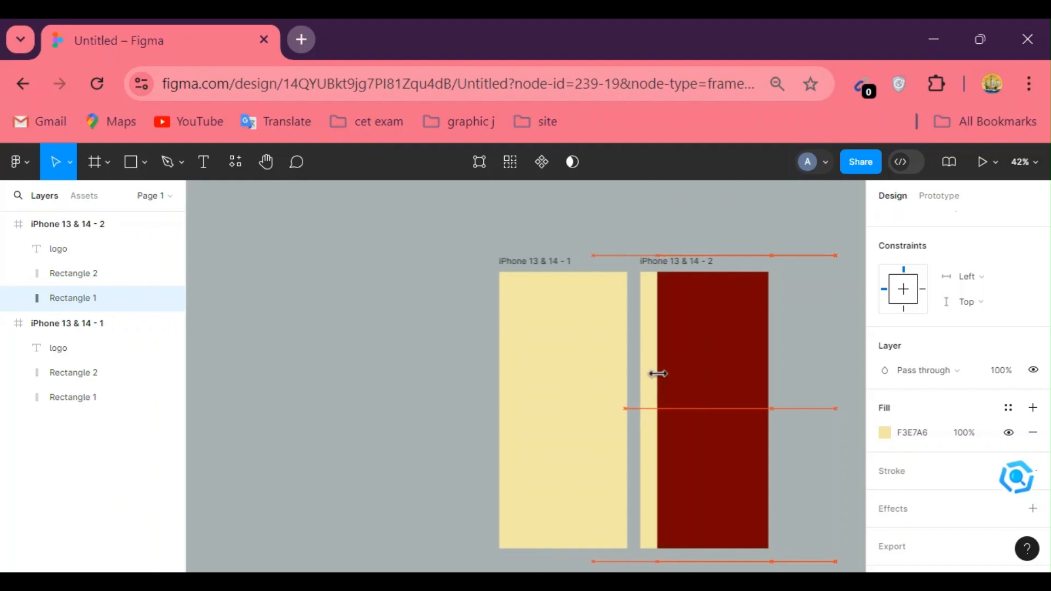
key("ctrl+shift+Left")
key("ctrl+shift+Left")
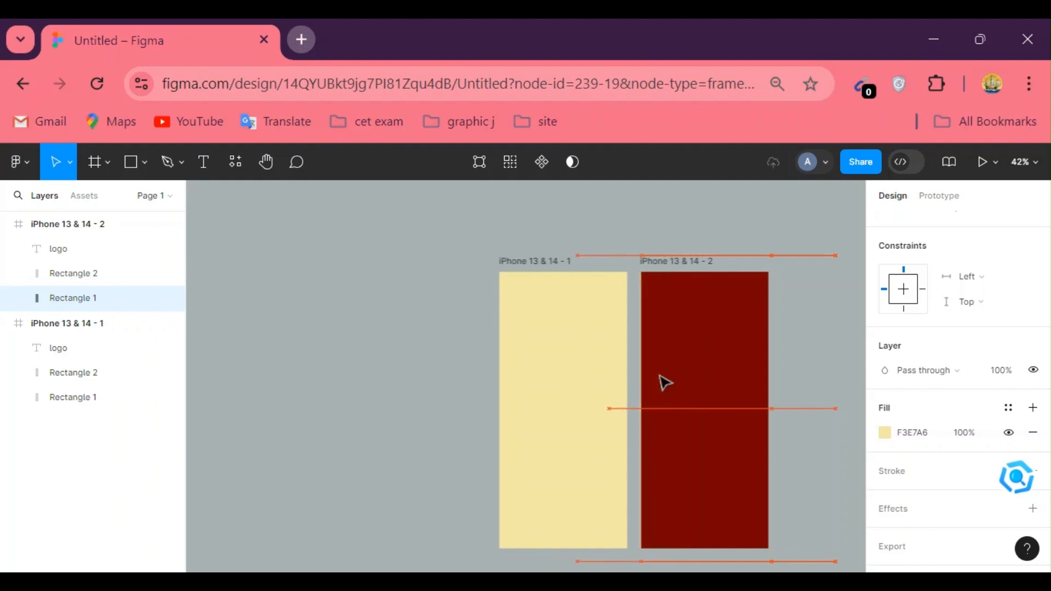
- Center the transparent "logo" text horizontally and vertically within the iPhone 13 & 14 - 2 frame
scroll(665, 382, "up", 3)
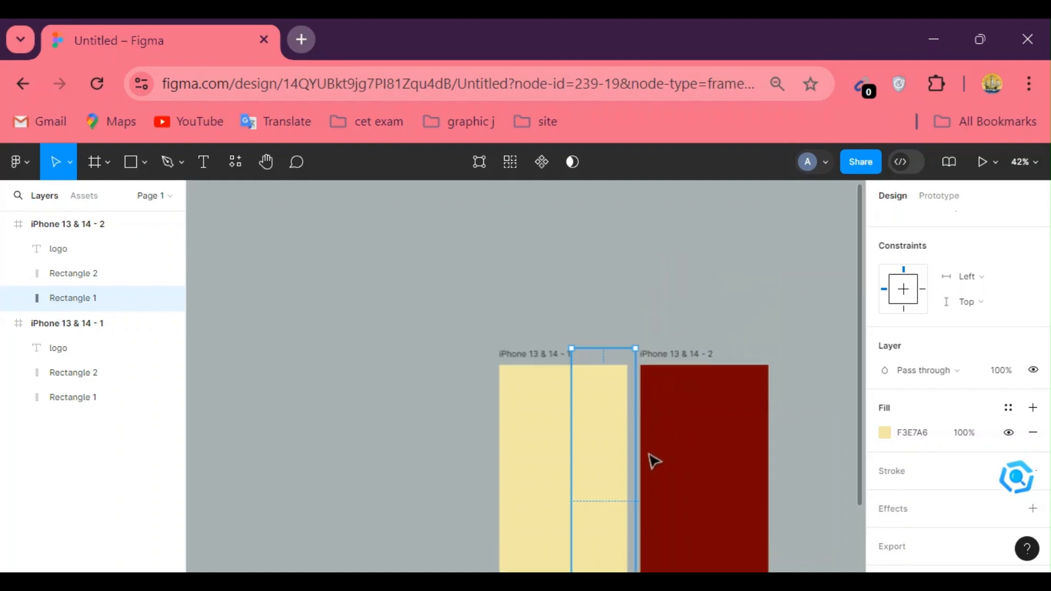
scroll(656, 465, "down", 5)
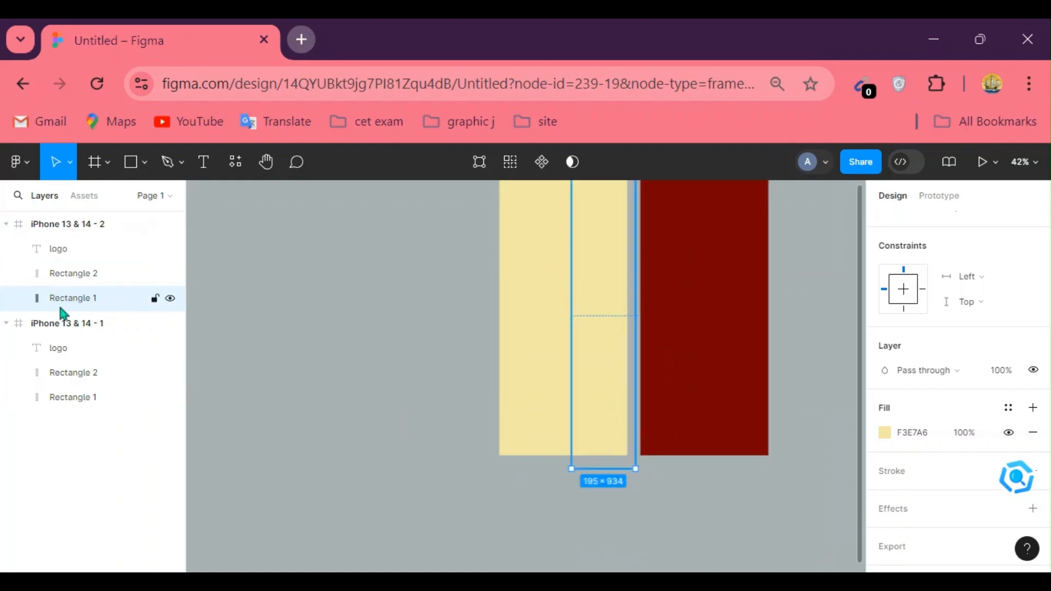
double_click(57, 248)
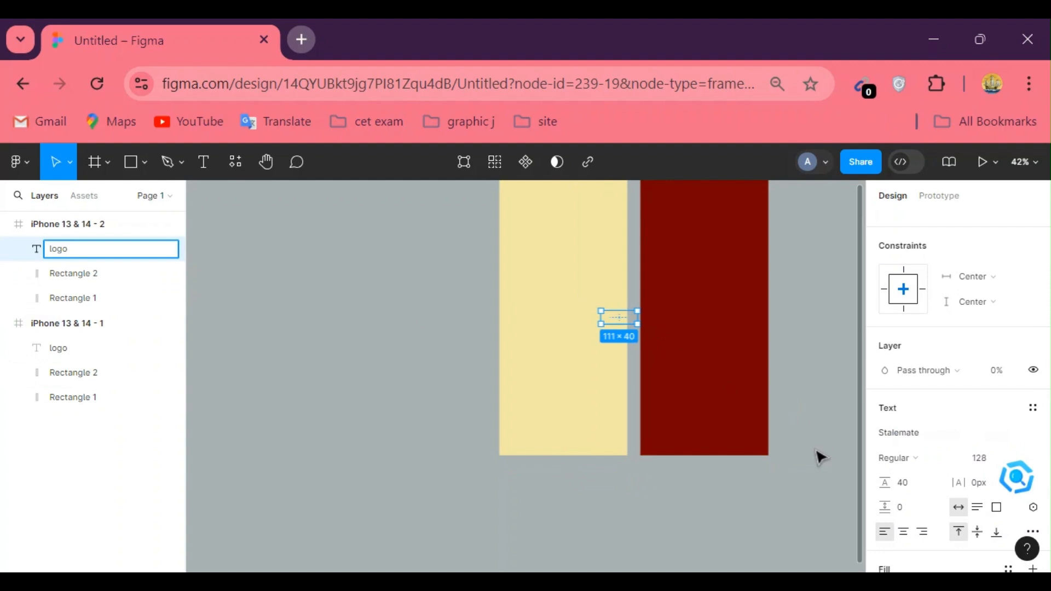
left_click(315, 256)
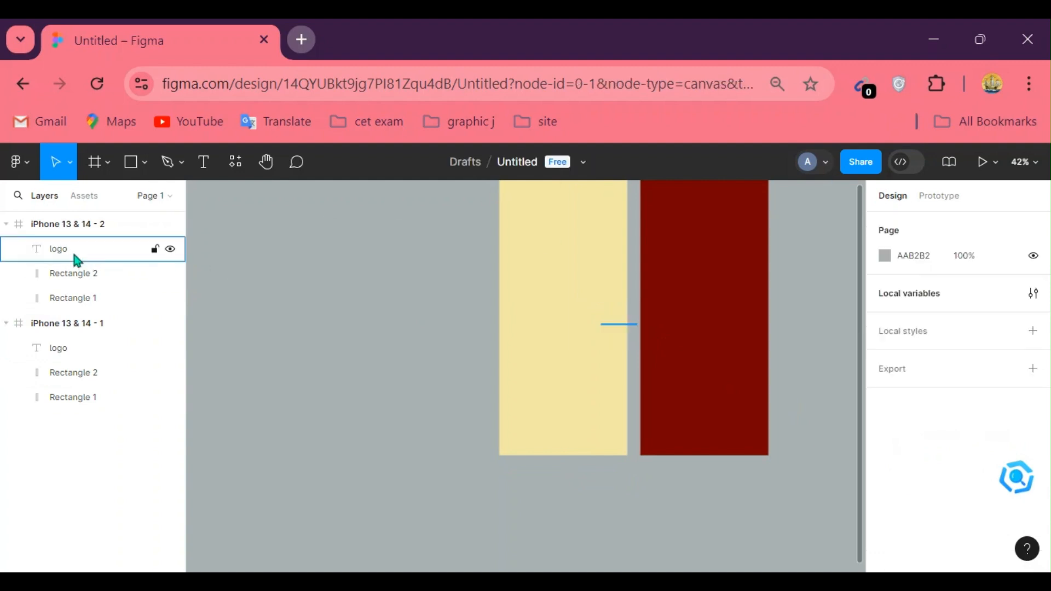
left_click(76, 255)
key("shift+Right")
key("shift+Right")
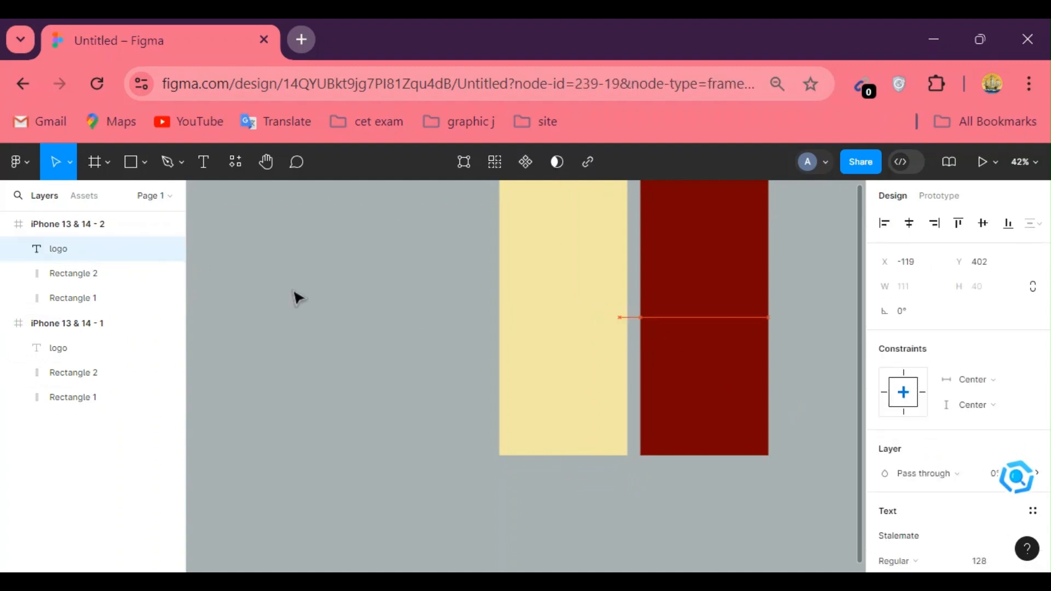
left_click(909, 223)
left_click(985, 229)
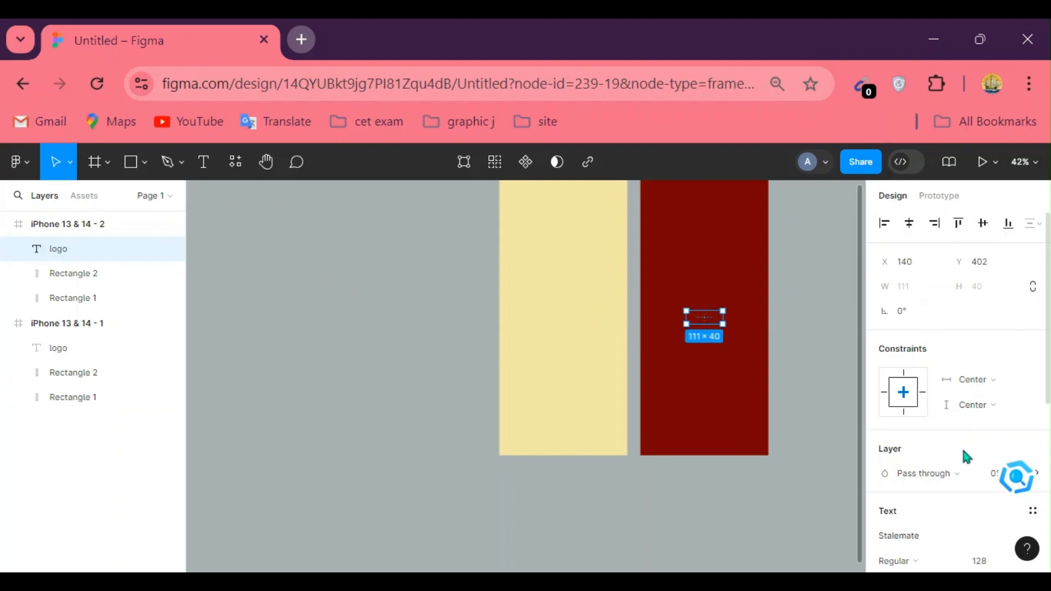
- Set the second frame's "logo" text opacity to 100% and change its fill to white FFFFFF
scroll(961, 454, "down", 2)
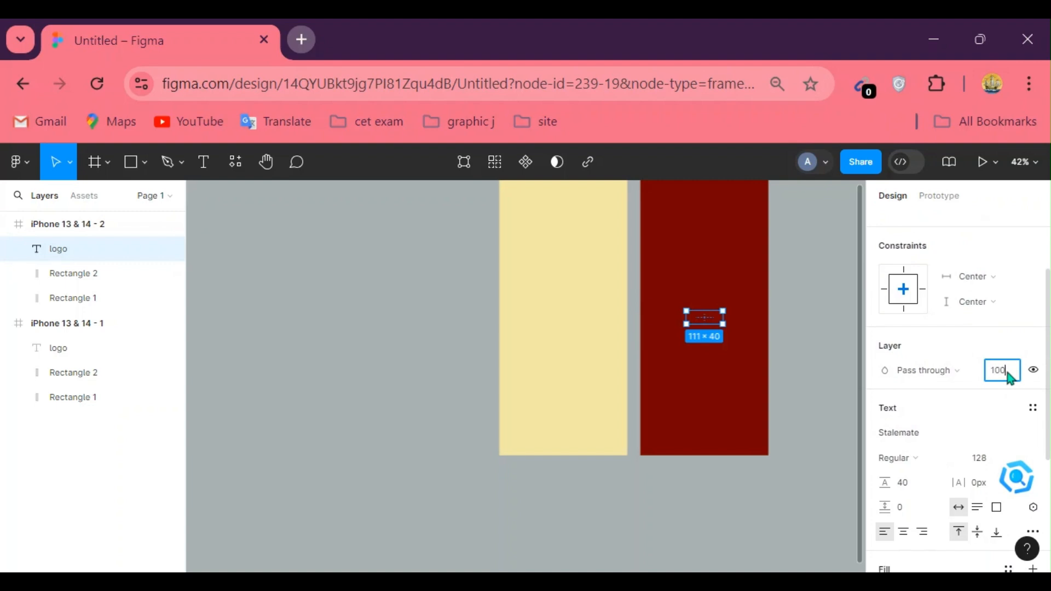
key("Return")
scroll(980, 408, "down", 3)
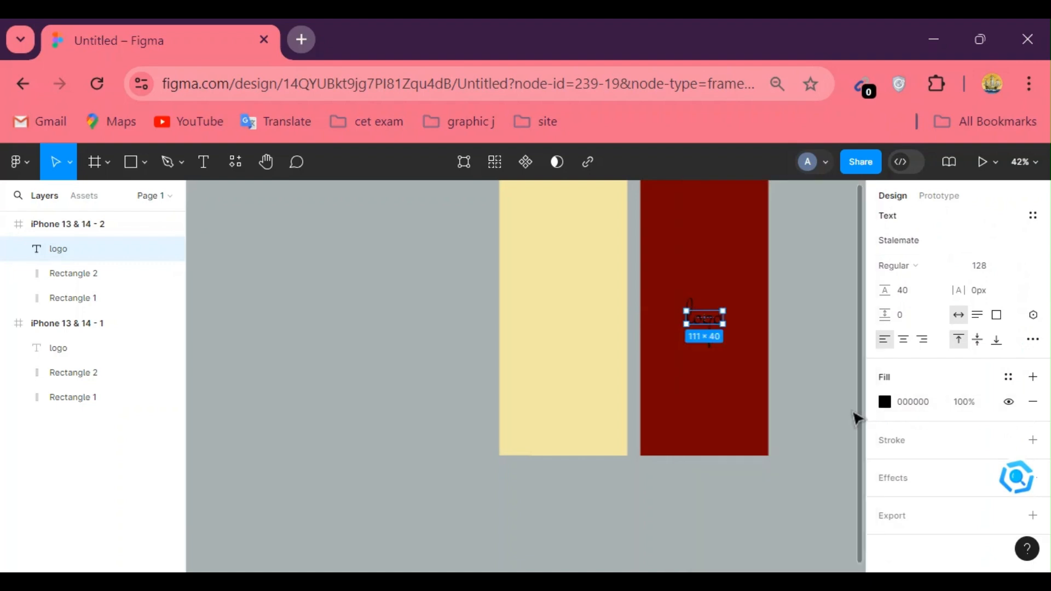
left_click(885, 402)
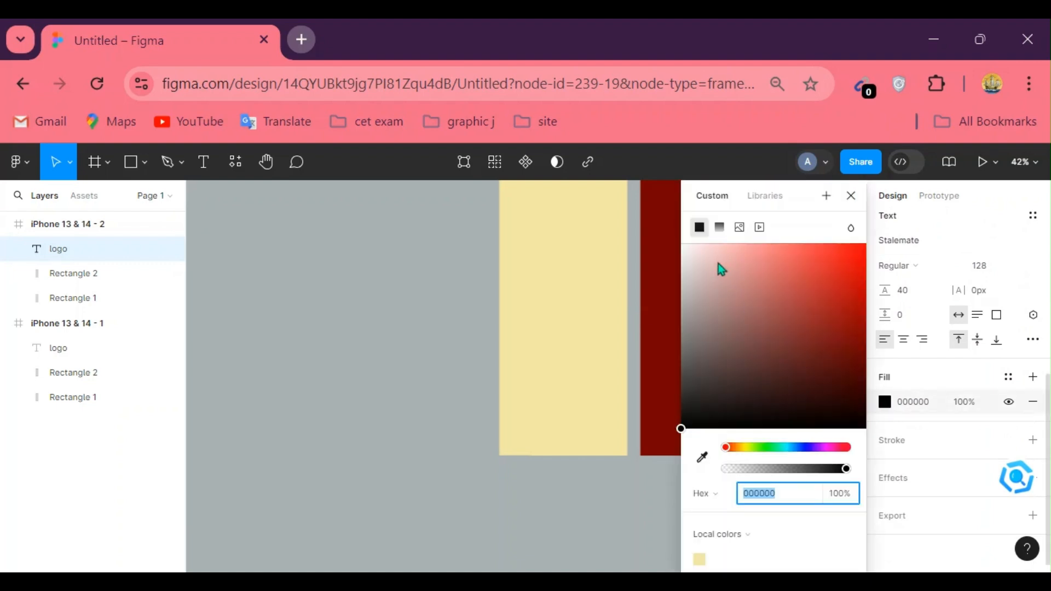
left_click_drag(718, 263, 668, 235)
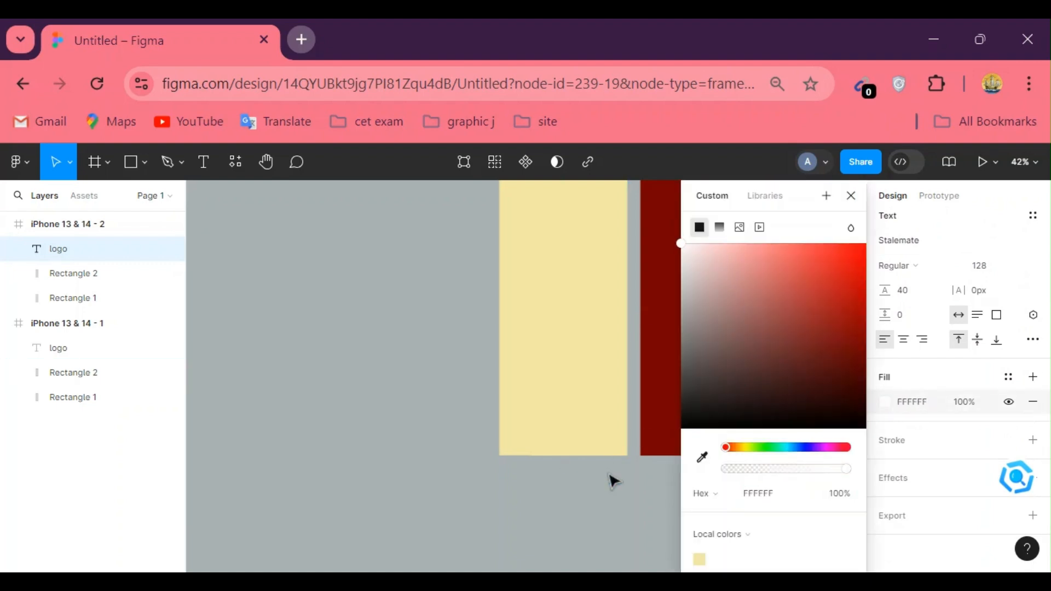
left_click(611, 479)
- Move the iPhone 13 & 14 - 2 frame farther right to widen the gap between the two frames
scroll(706, 477, "up", 3)
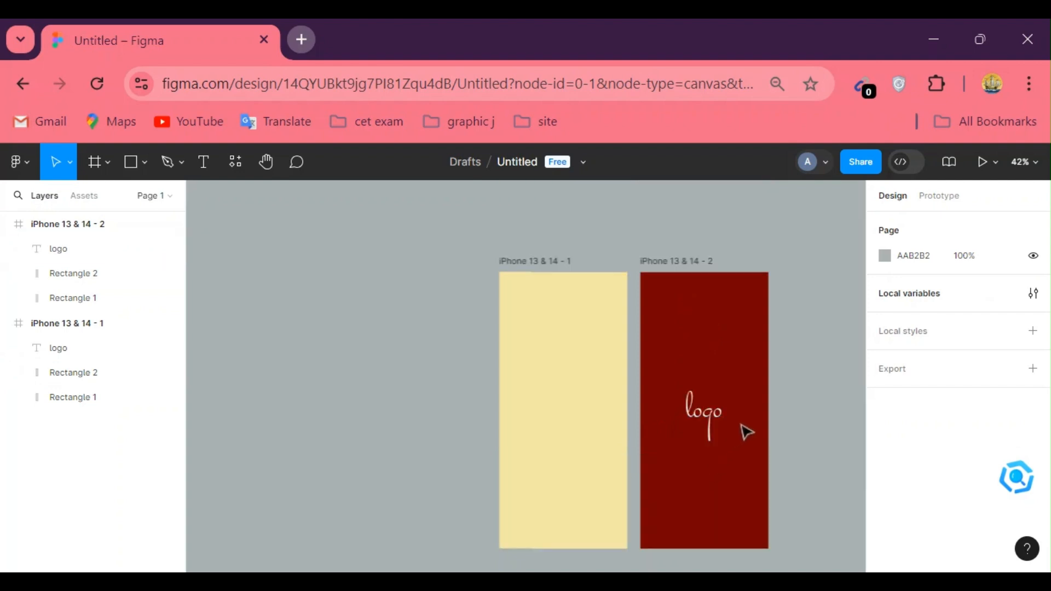
scroll(745, 433, "down", 2)
scroll(793, 439, "right", 5)
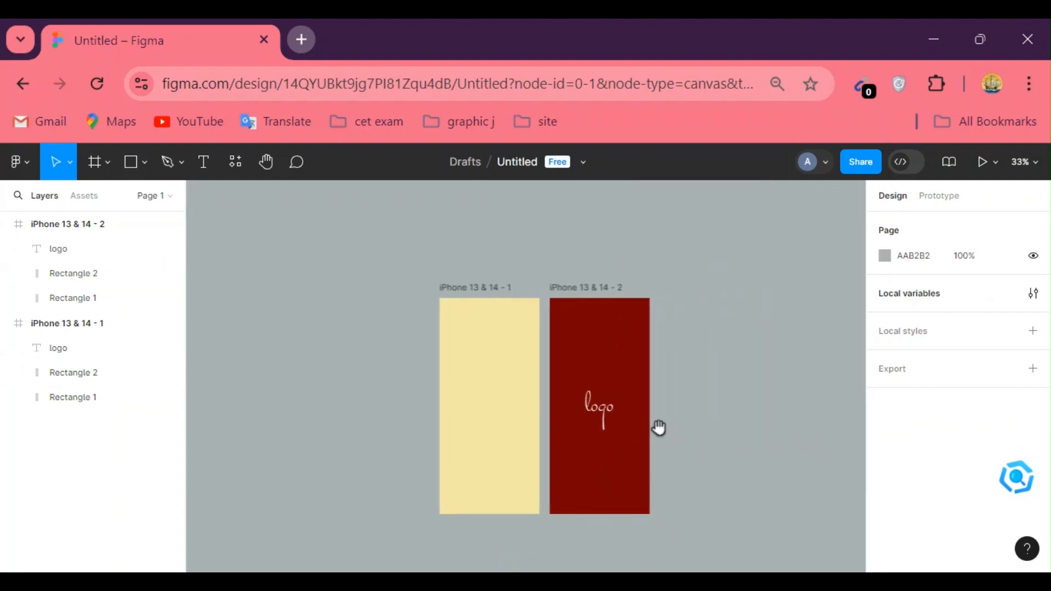
left_click_drag(566, 281, 614, 291)
key("Escape")
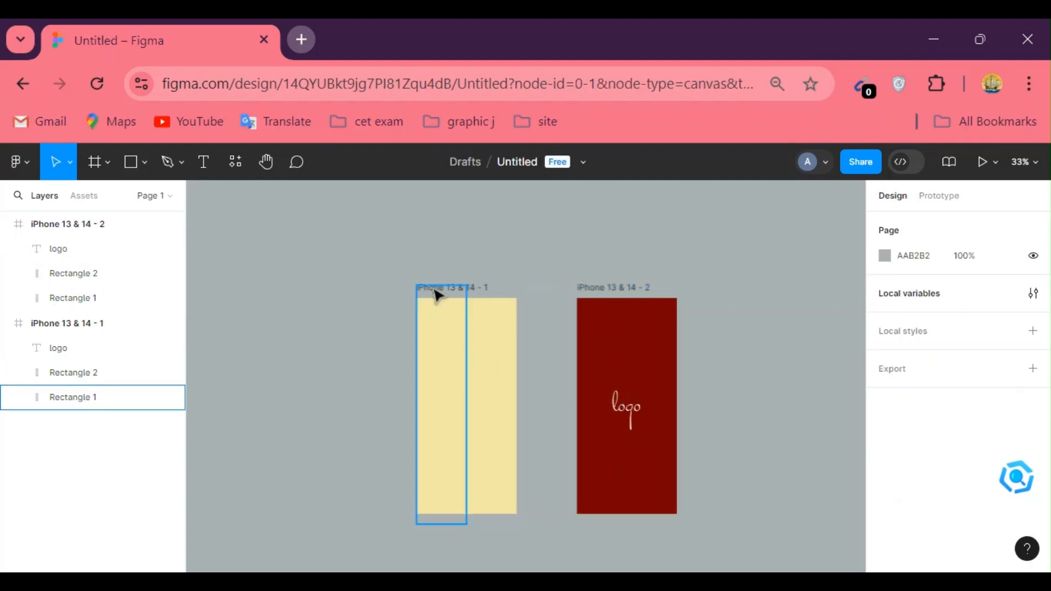
- Add a prototype connection that navigates from the iPhone 13 & 14 - 1 frame to the iPhone 13 & 14 - 2 frame
left_click(931, 200)
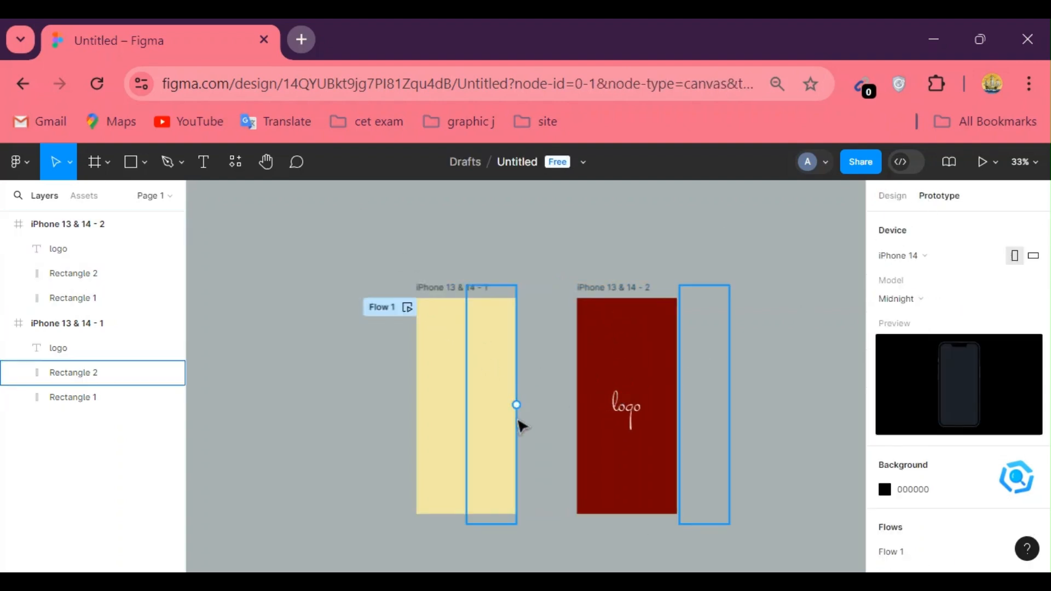
left_click(461, 294)
left_click_drag(517, 407, 583, 443)
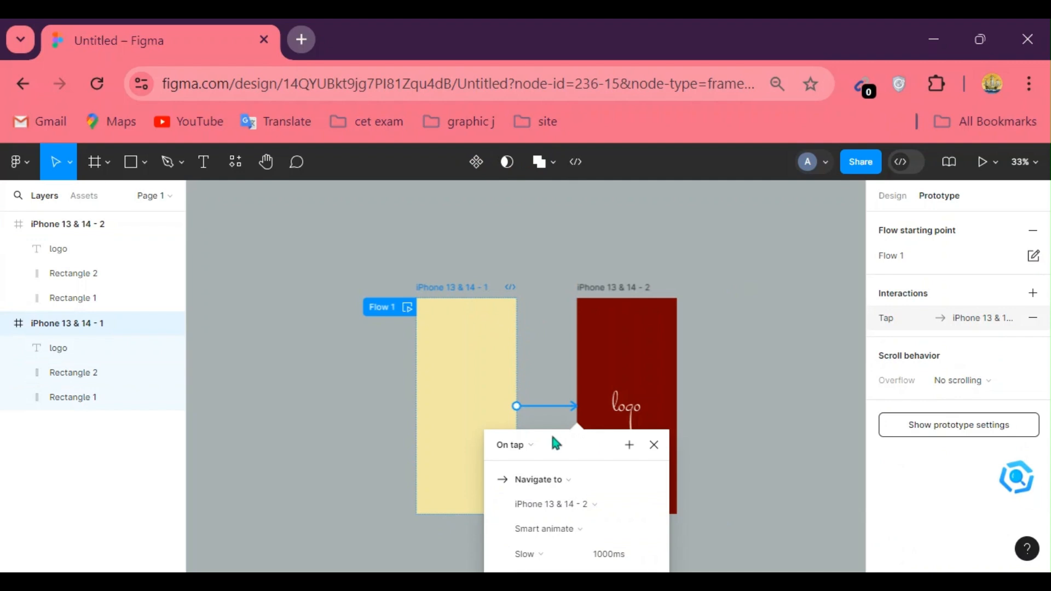
- Change the connection's trigger to After delay with a delay of 600 ms
left_click(525, 445)
left_click(536, 558)
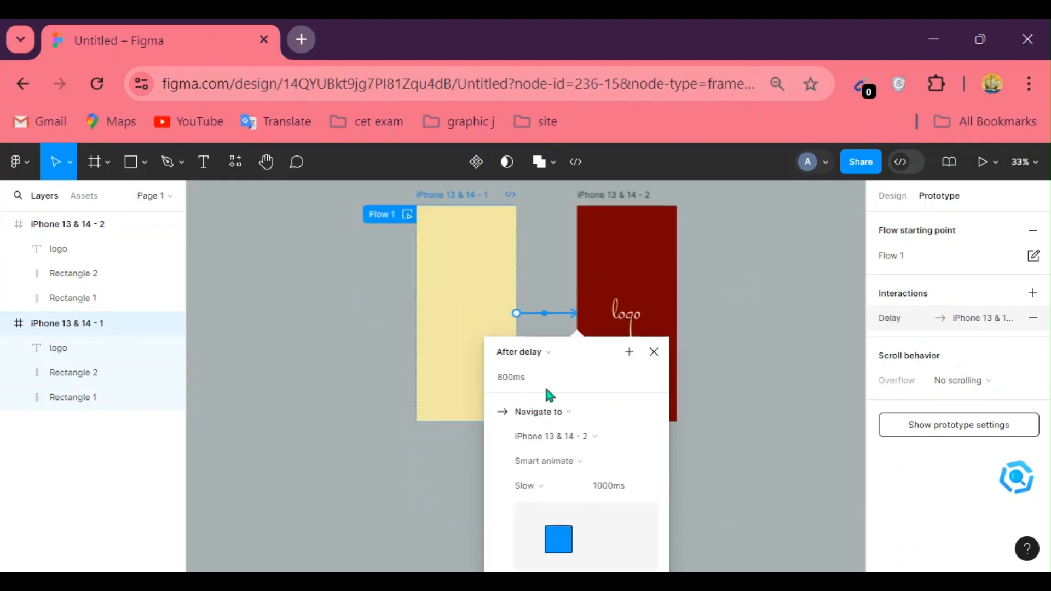
left_click(529, 383)
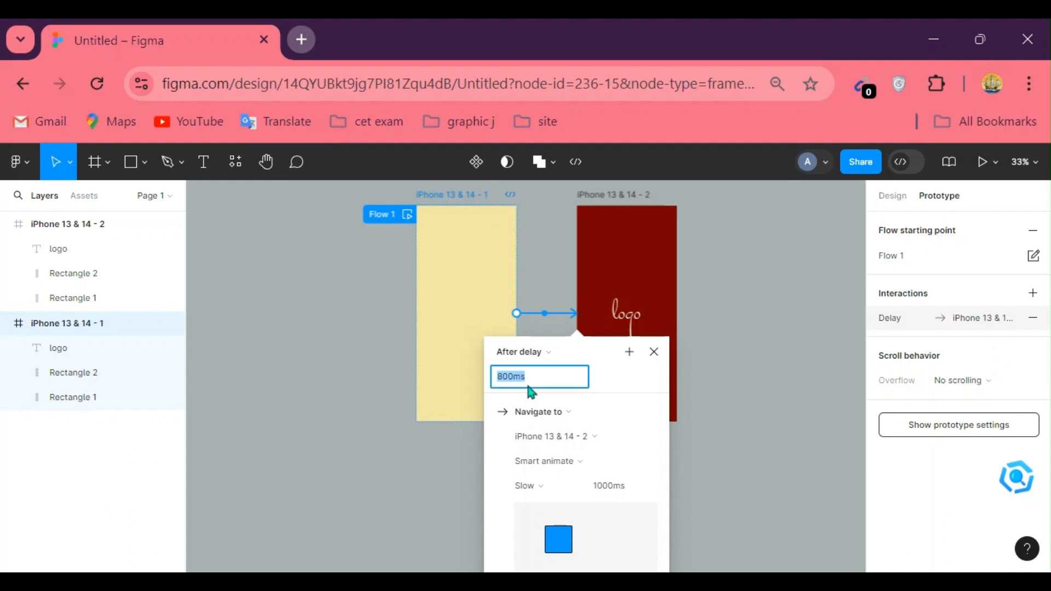
type("600")
scroll(495, 482, "down", 2)
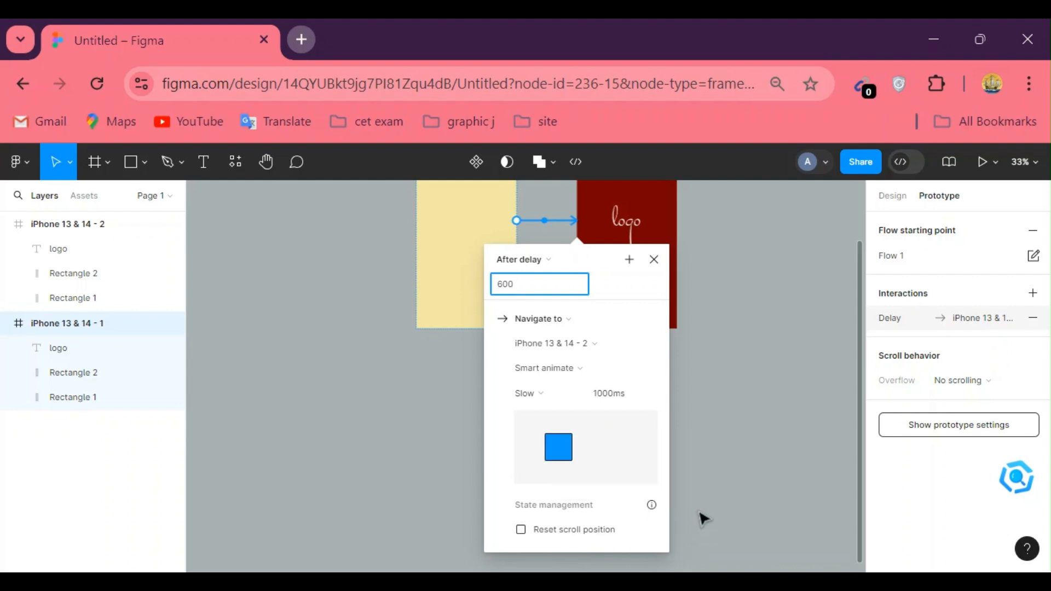
left_click(701, 517)
- Play the prototype to check the opening animation, then return to the design file
scroll(699, 512, "up", 4)
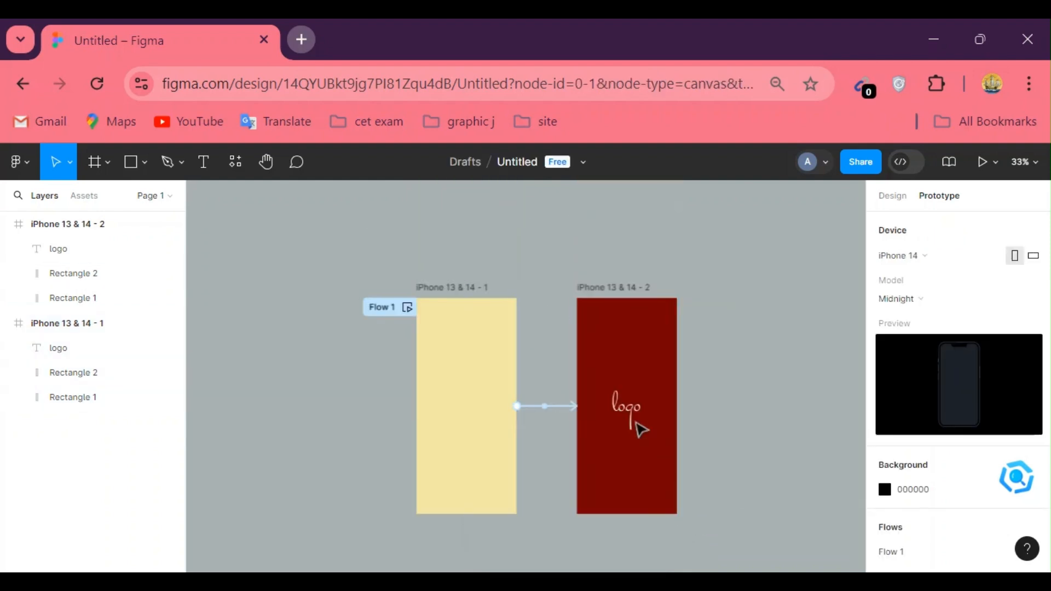
left_click(982, 163)
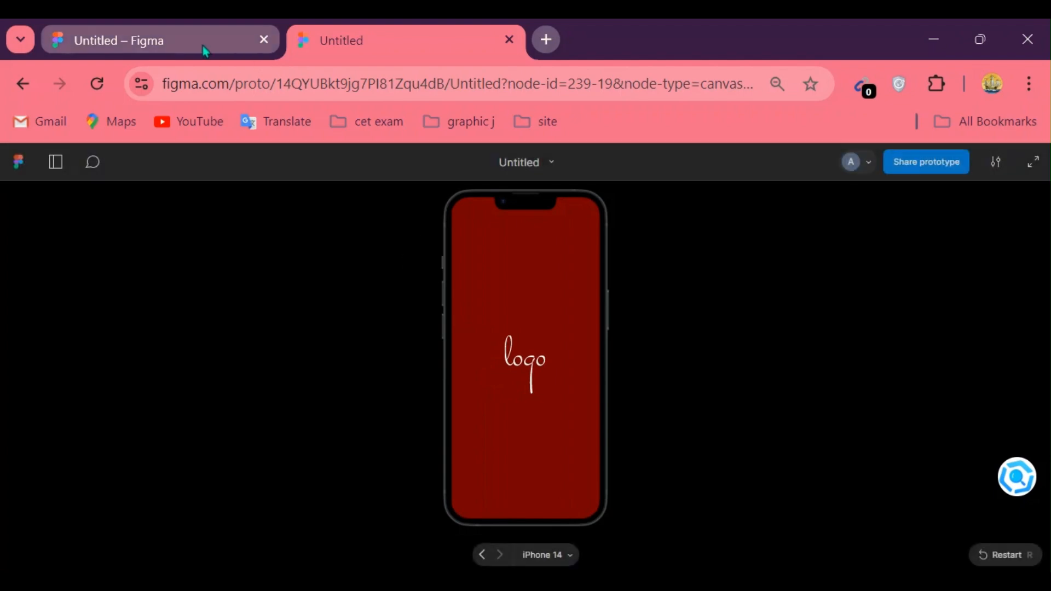
left_click(178, 42)
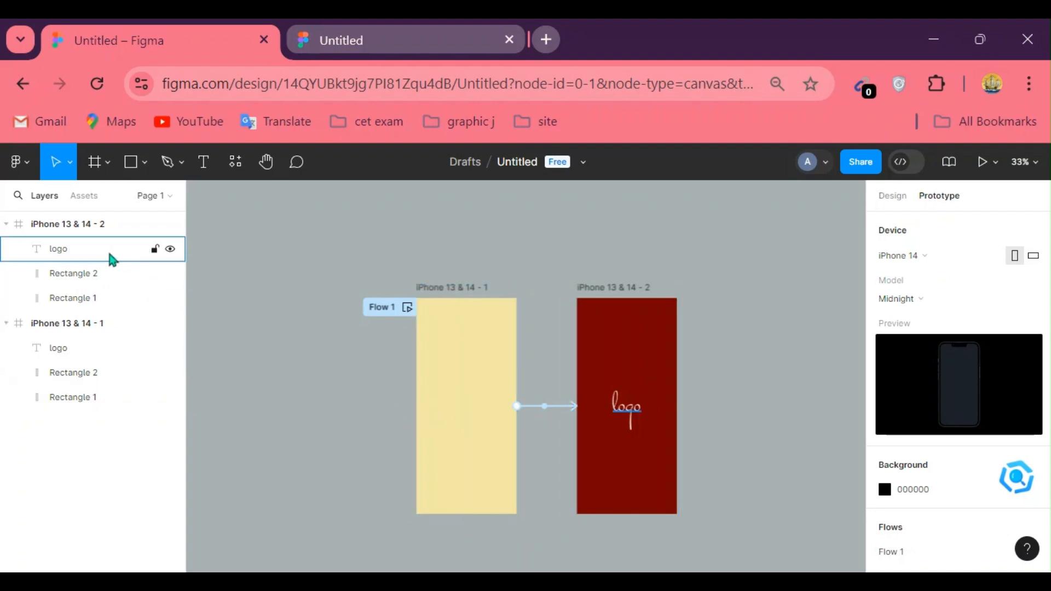
- Send the "logo" text layer below Rectangle 2 and Rectangle 1 in both iPhone frames
left_click(70, 348)
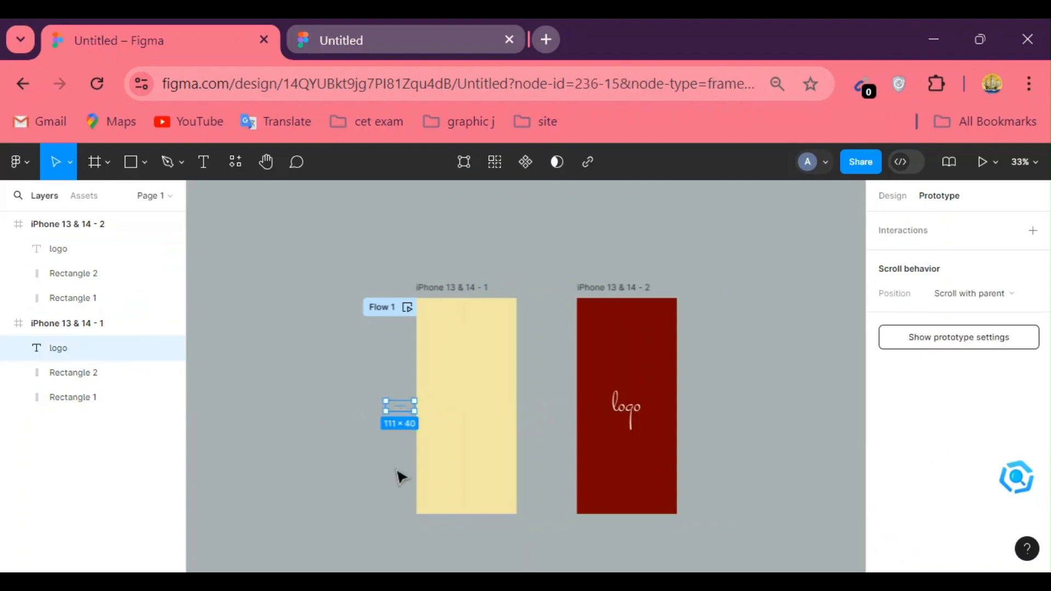
key("ctrl+bracketleft")
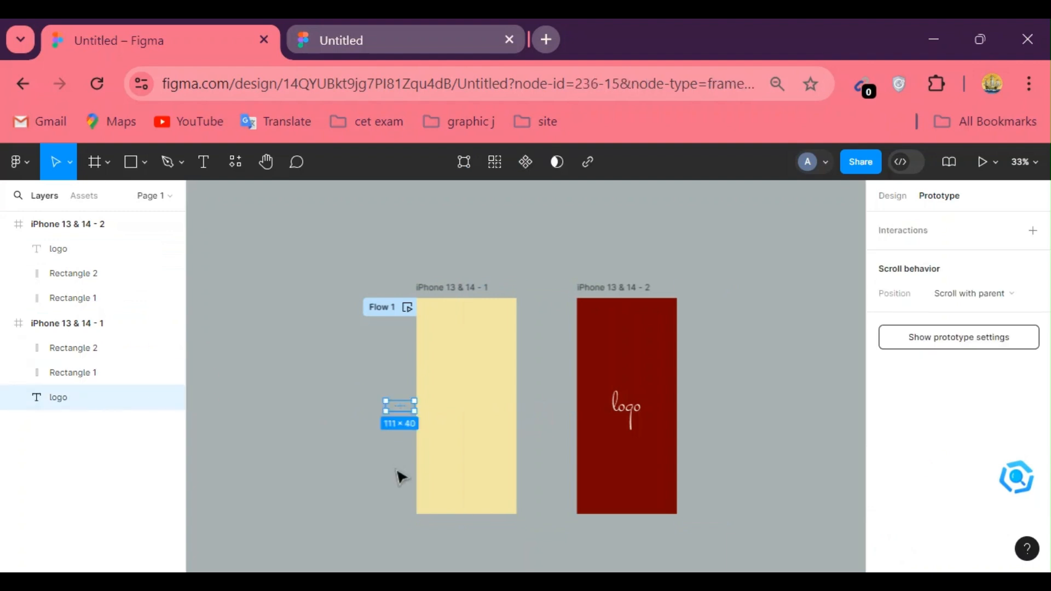
left_click(637, 414)
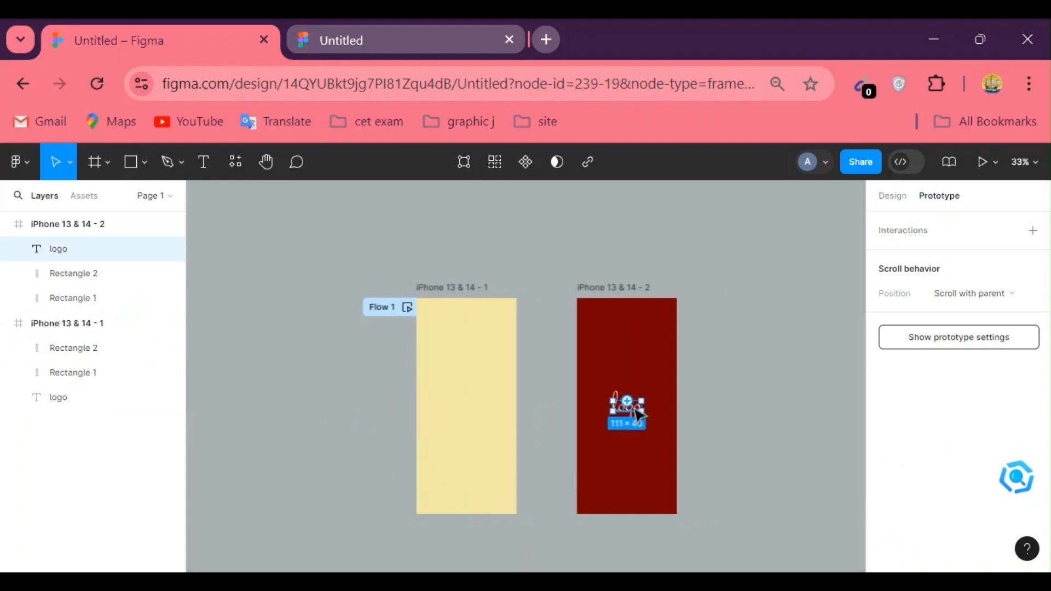
key("ctrl+bracketleft")
key("ctrl+bracketleft")
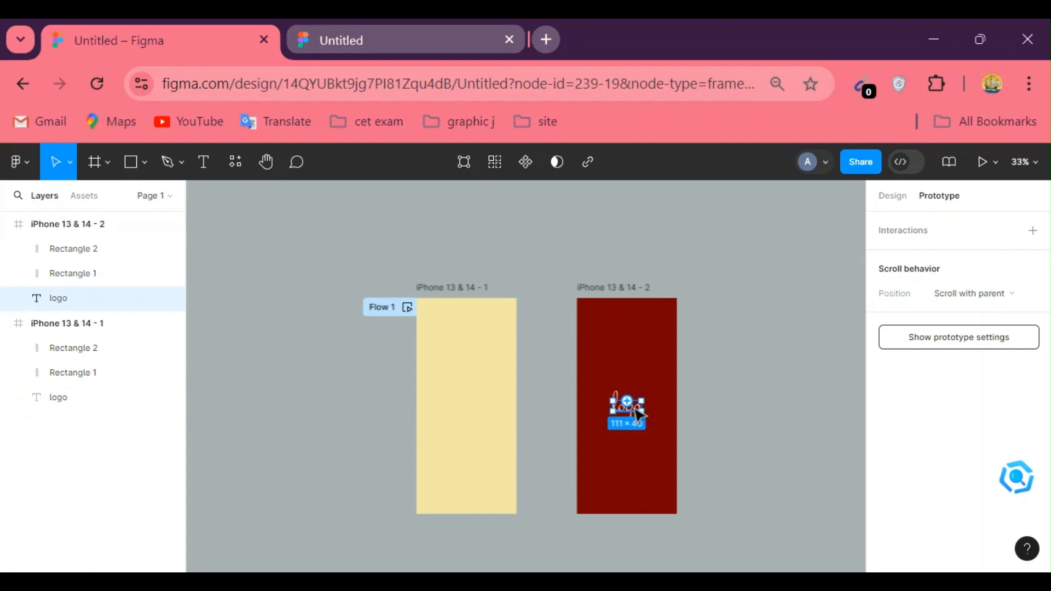
- Switch to the open prototype preview and restart it repeatedly to check the logo emerging behind the opening rectangles
left_click(383, 30)
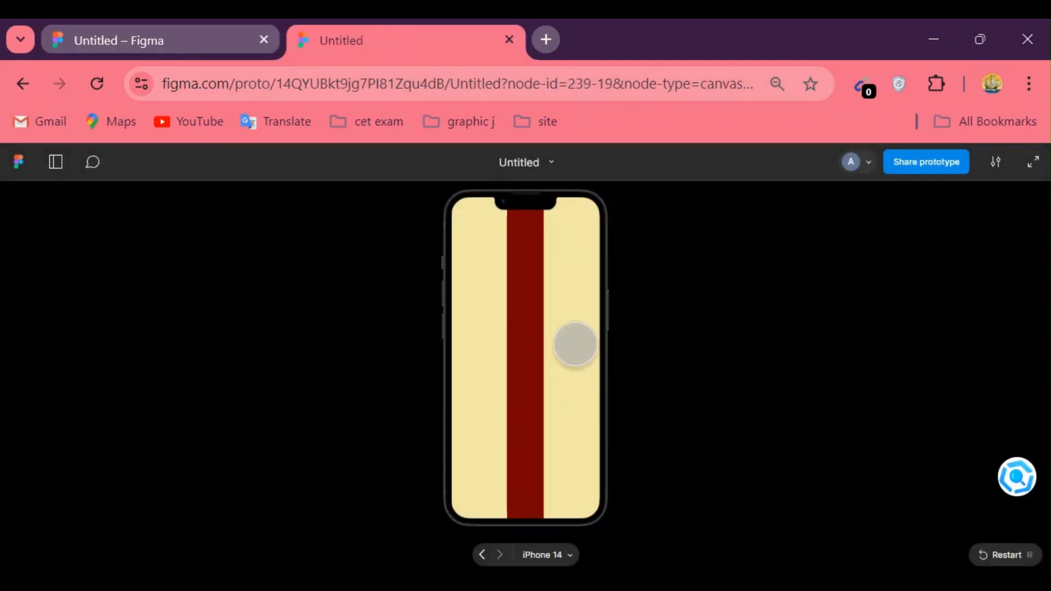
key("r")
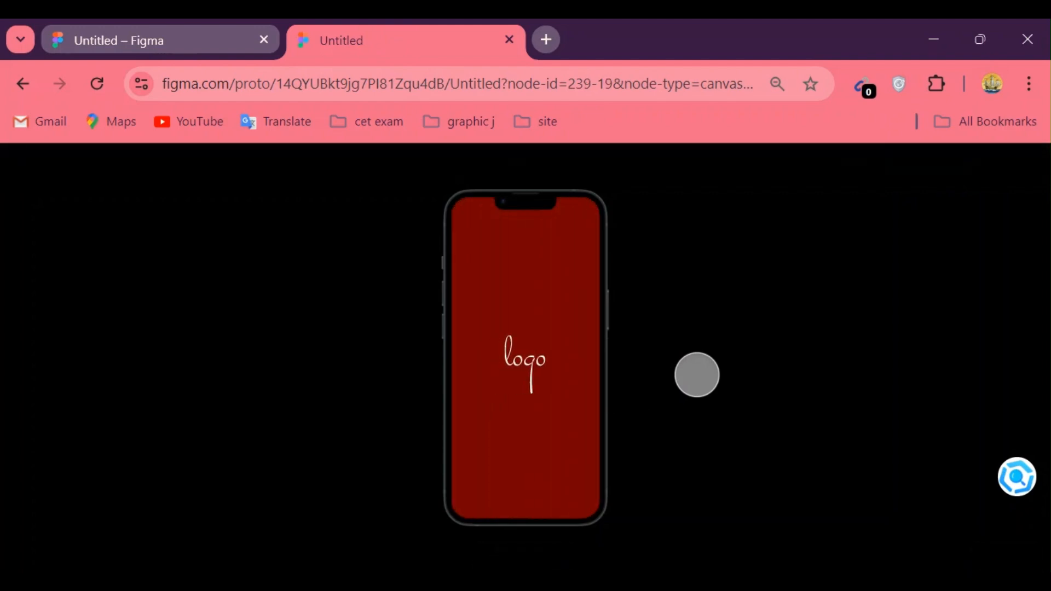
key("r")
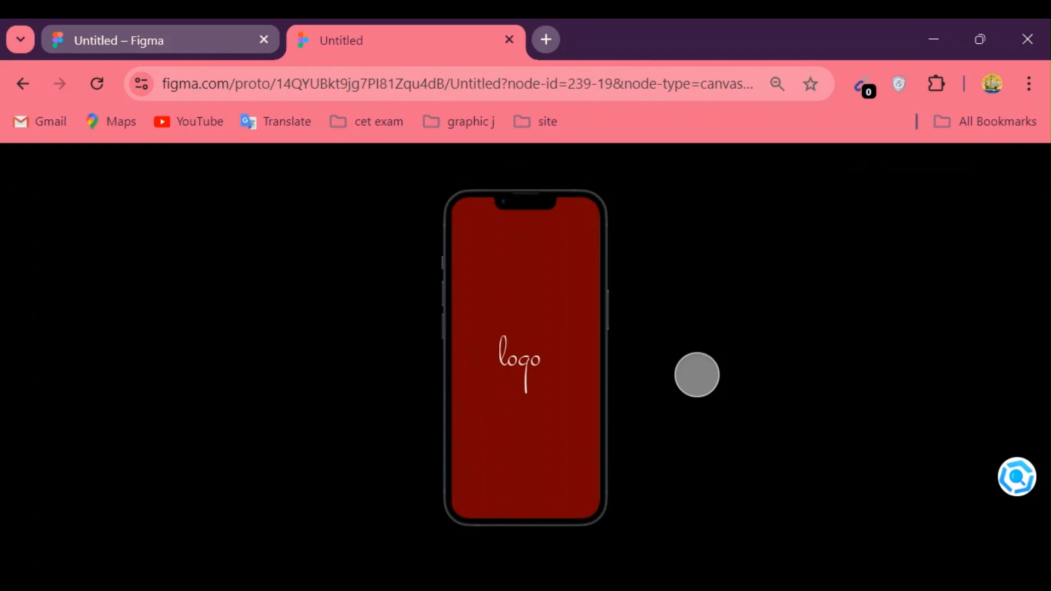
key("r")
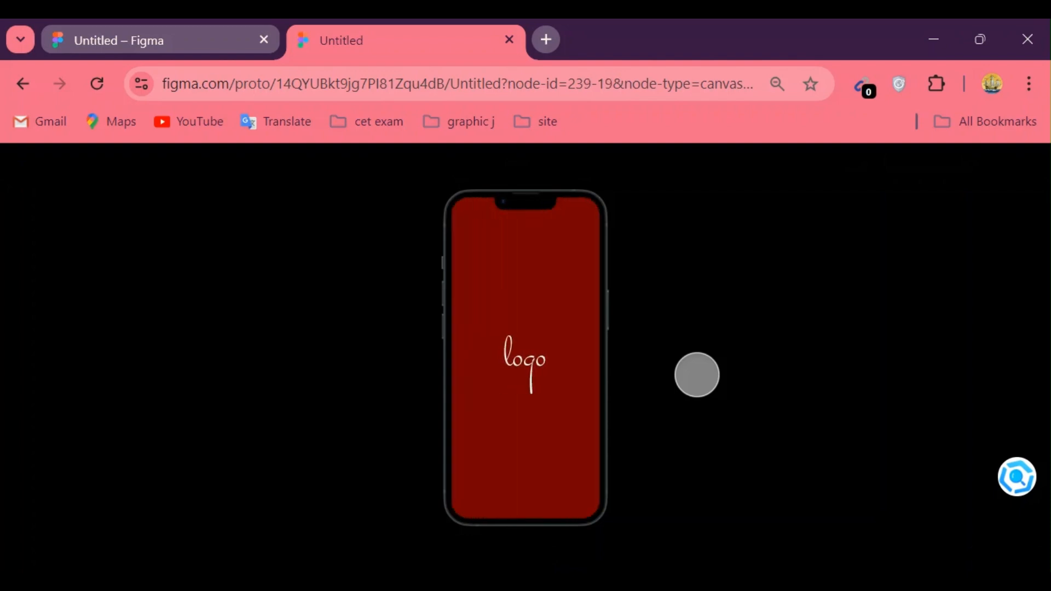
key("r")
key("r")
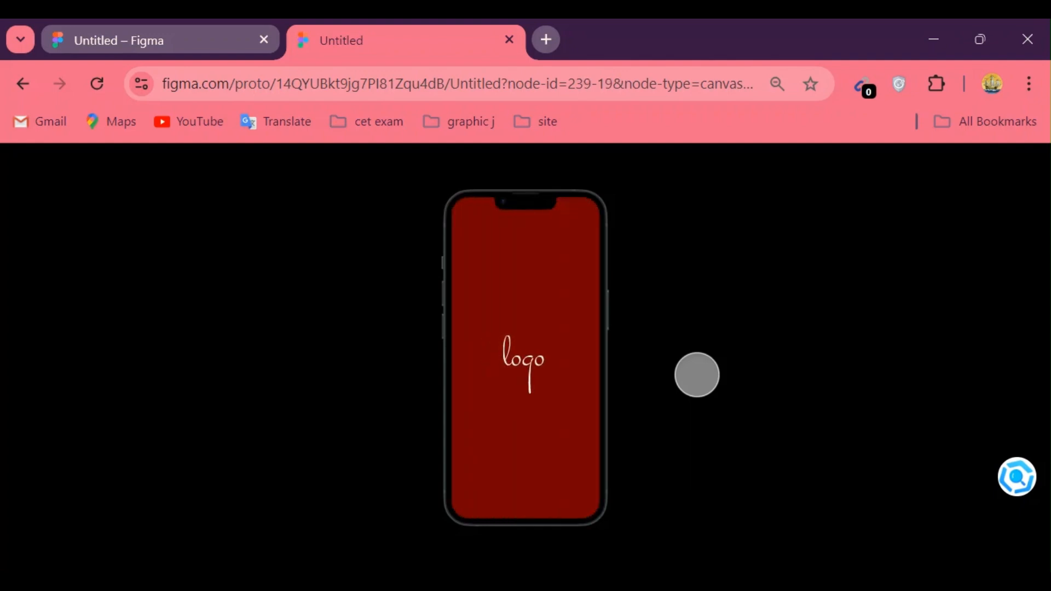
key("r")
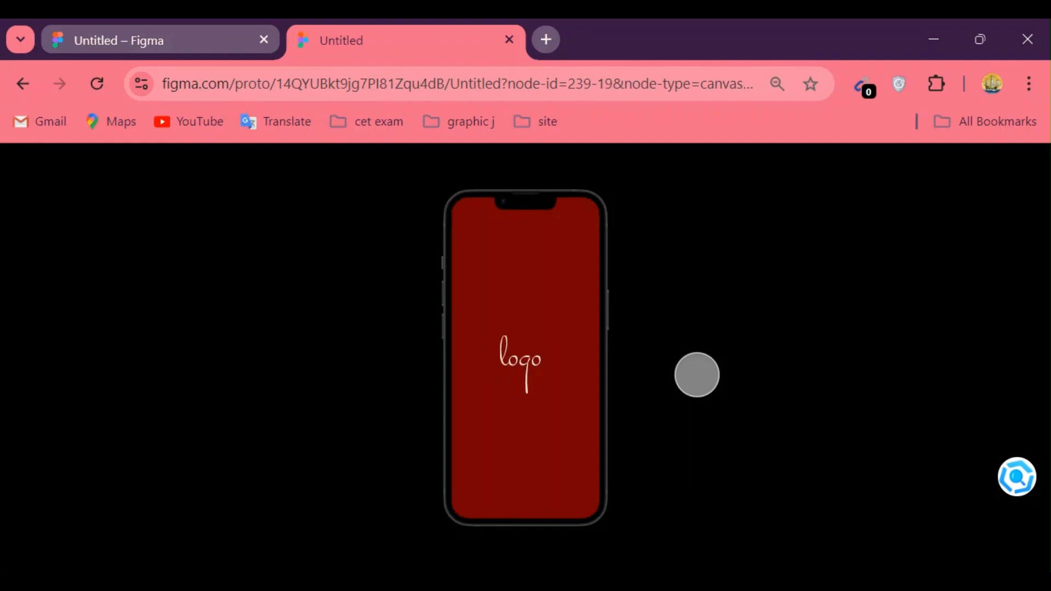